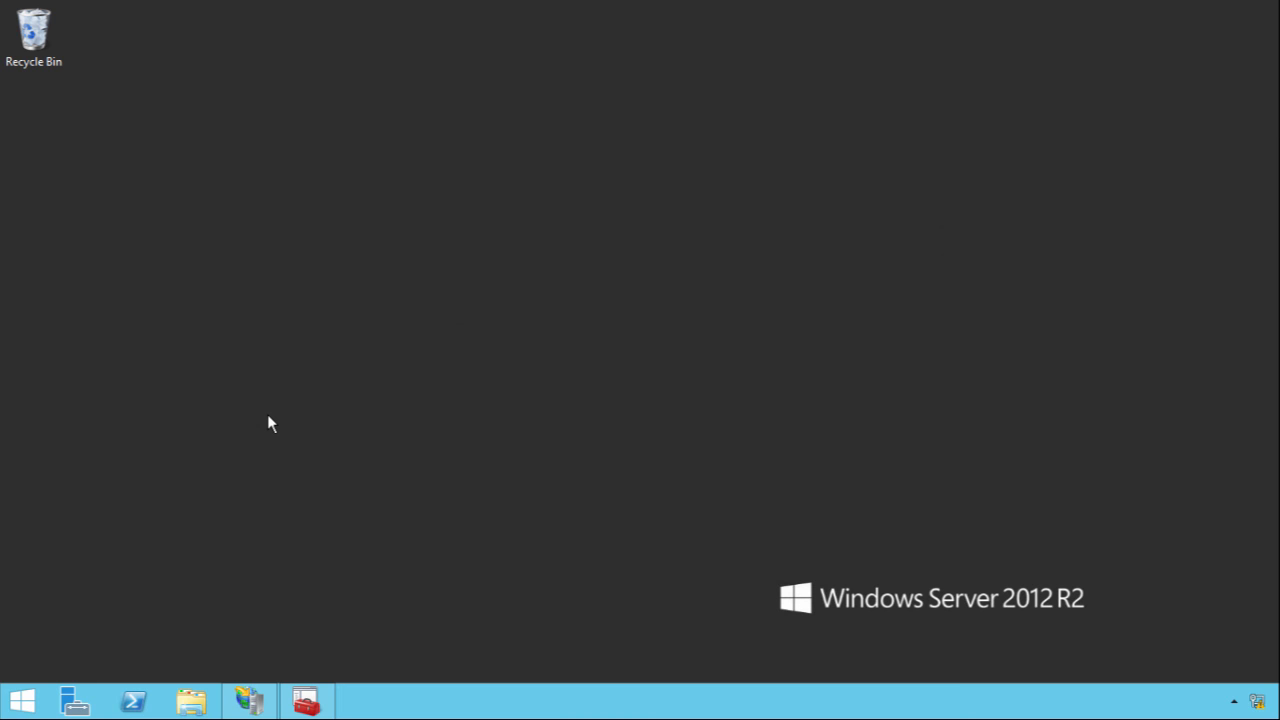
# Restore IIS Manager, select the LABDC server and open its Server Certificates feature
pyautogui.click(250, 700)
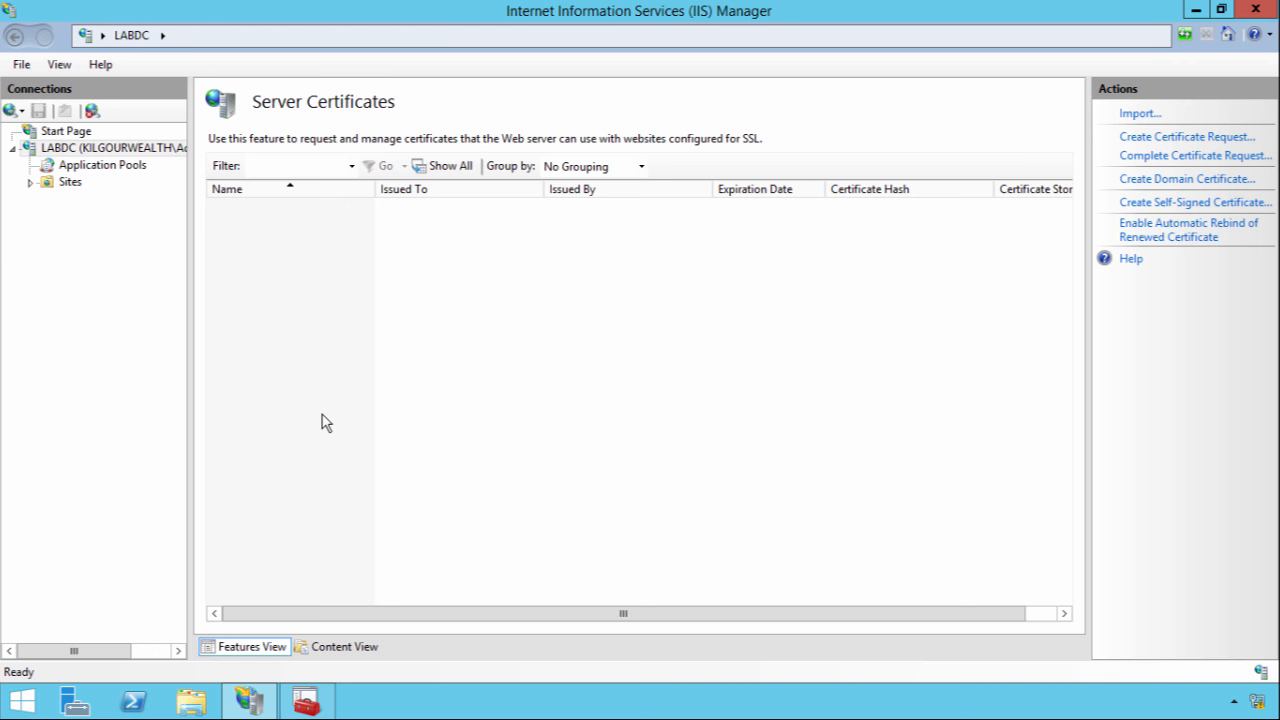
pyautogui.click(68, 132)
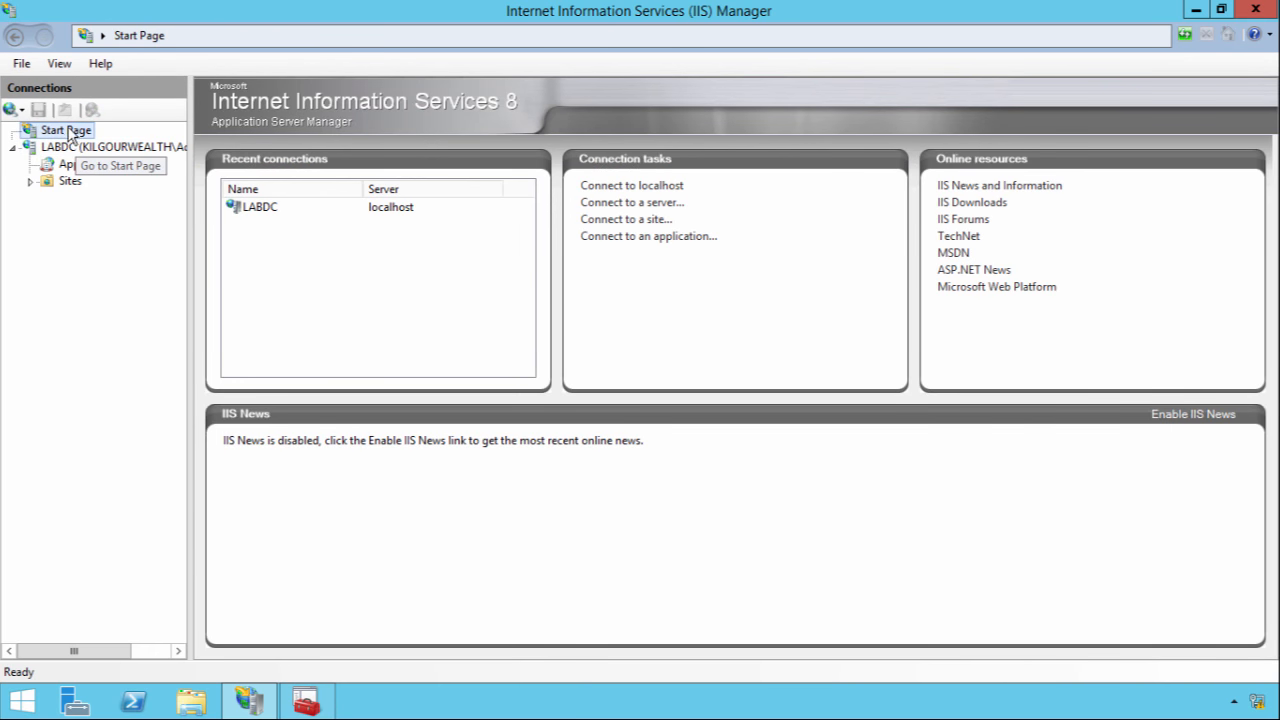
pyautogui.click(66, 147)
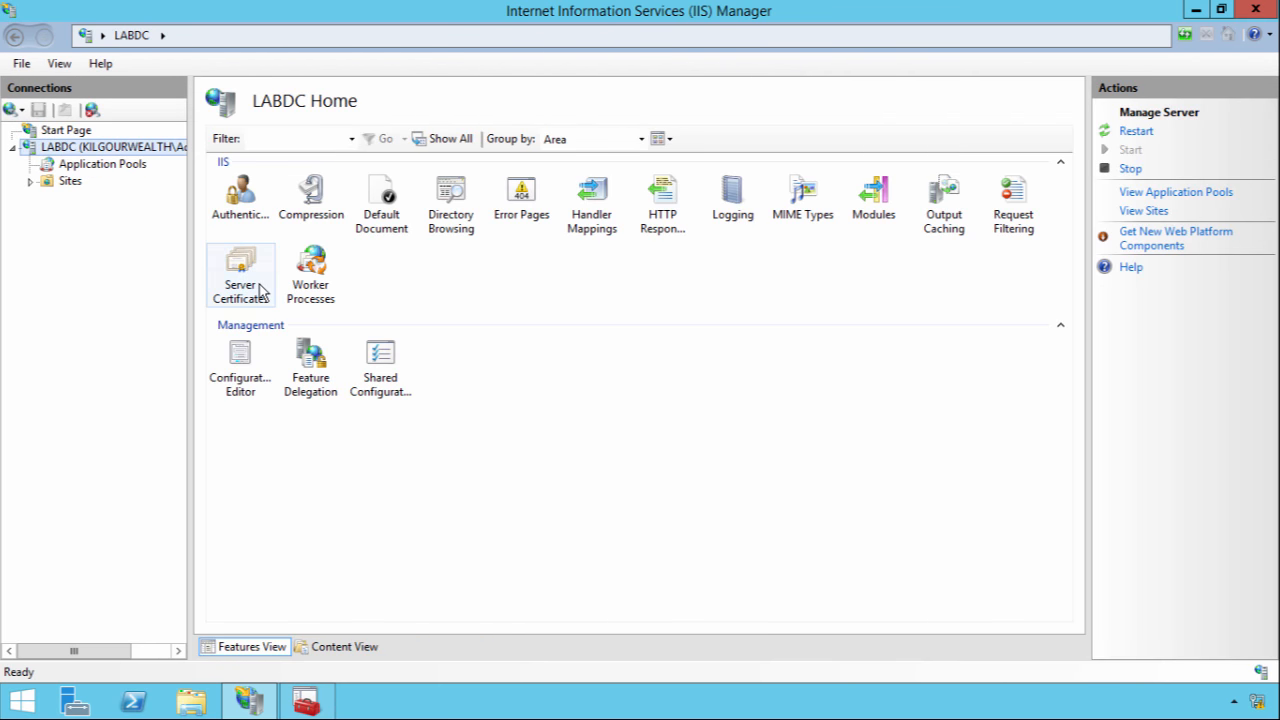
pyautogui.doubleClick(258, 290)
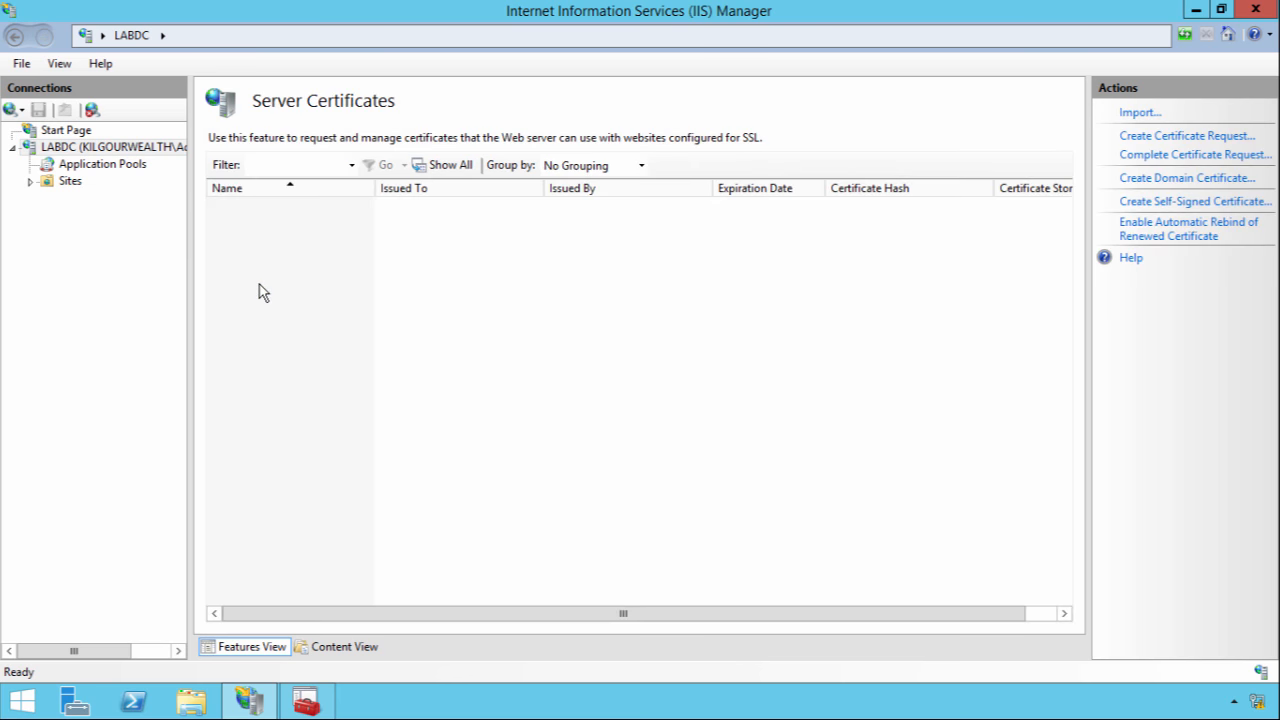
pyautogui.click(1190, 137)
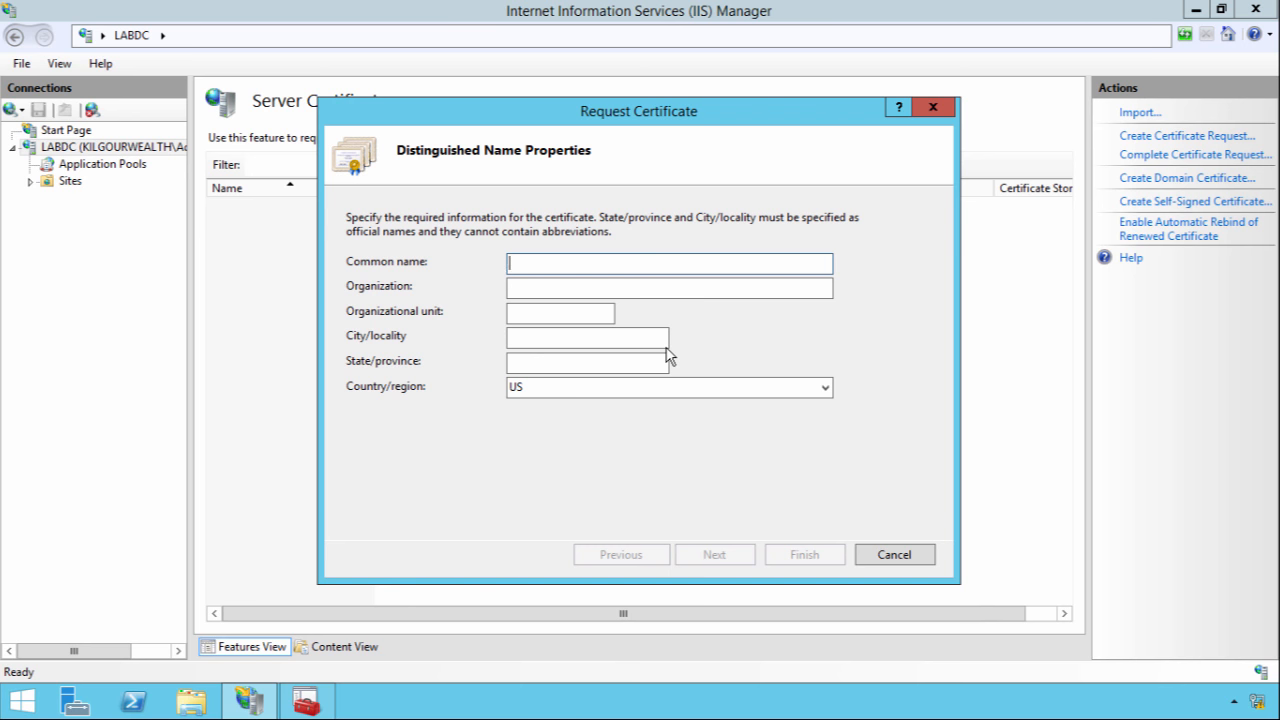
pyautogui.write('sso.domain.com')
pyautogui.moveTo(594, 264); pyautogui.dragTo(483, 278)
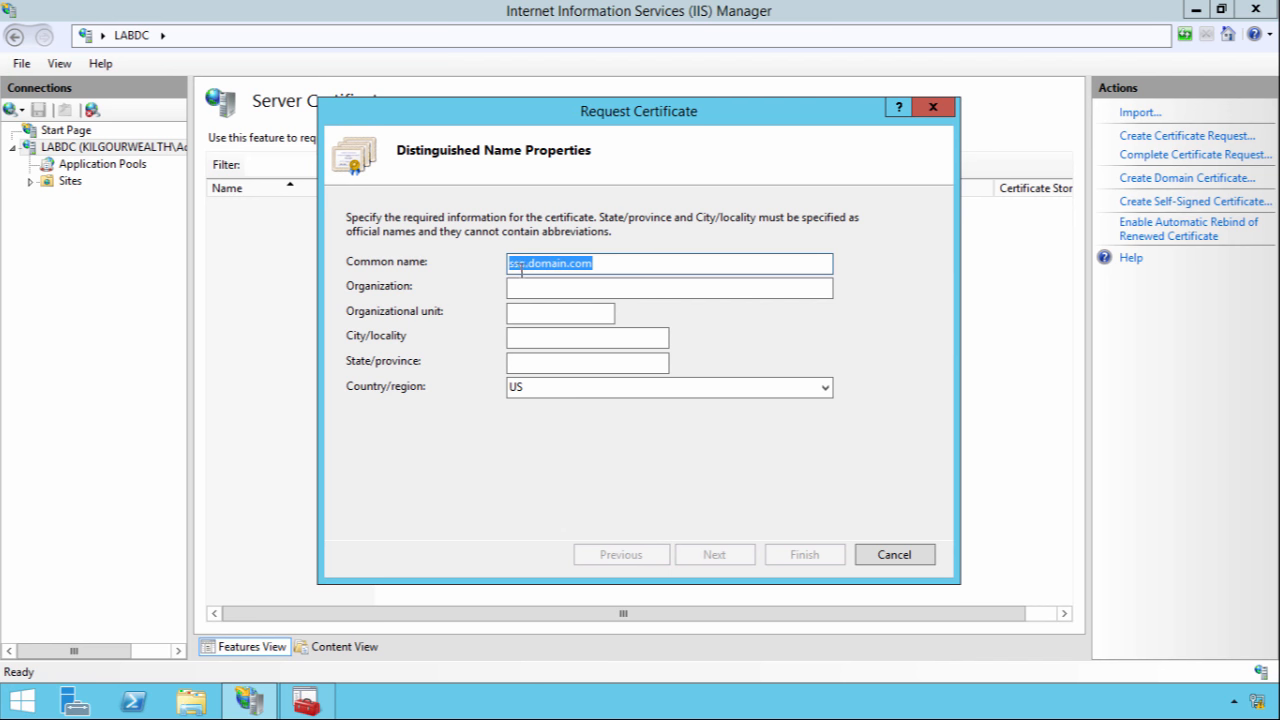
pyautogui.click(520, 266)
pyautogui.moveTo(609, 258); pyautogui.dragTo(554, 258)
pyautogui.click(943, 110)
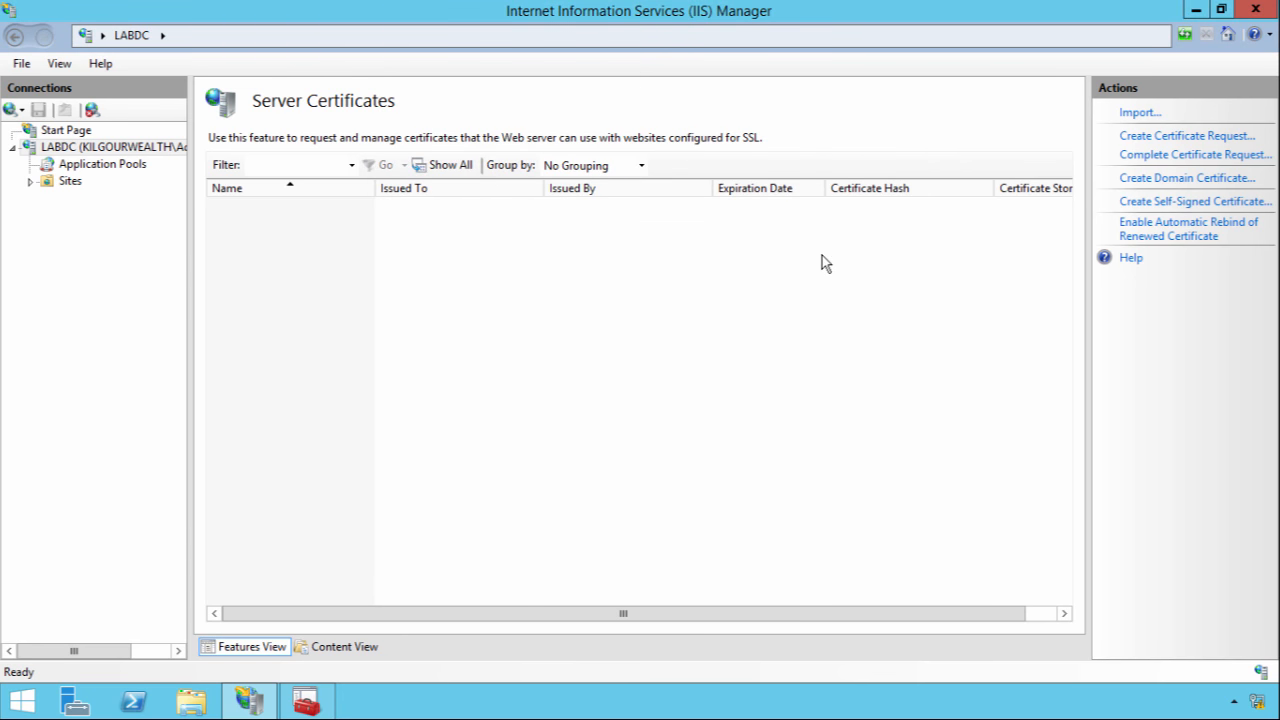
pyautogui.click(1192, 156)
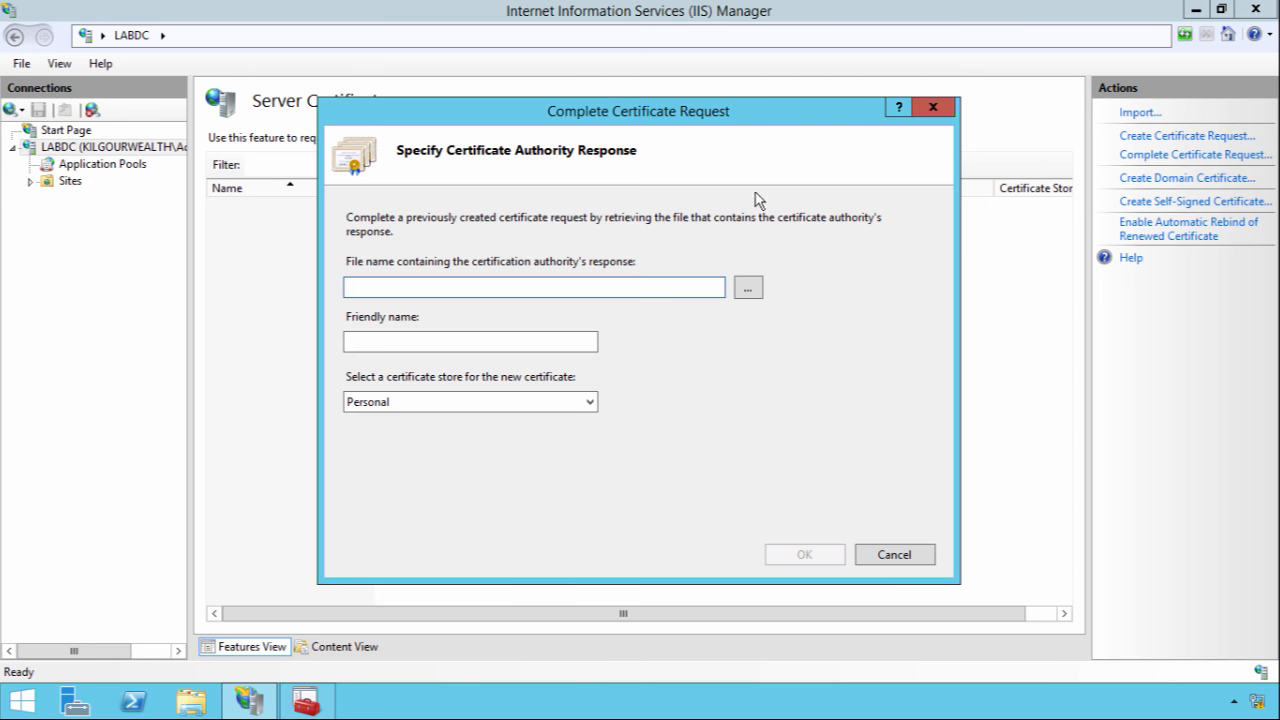
pyautogui.click(941, 114)
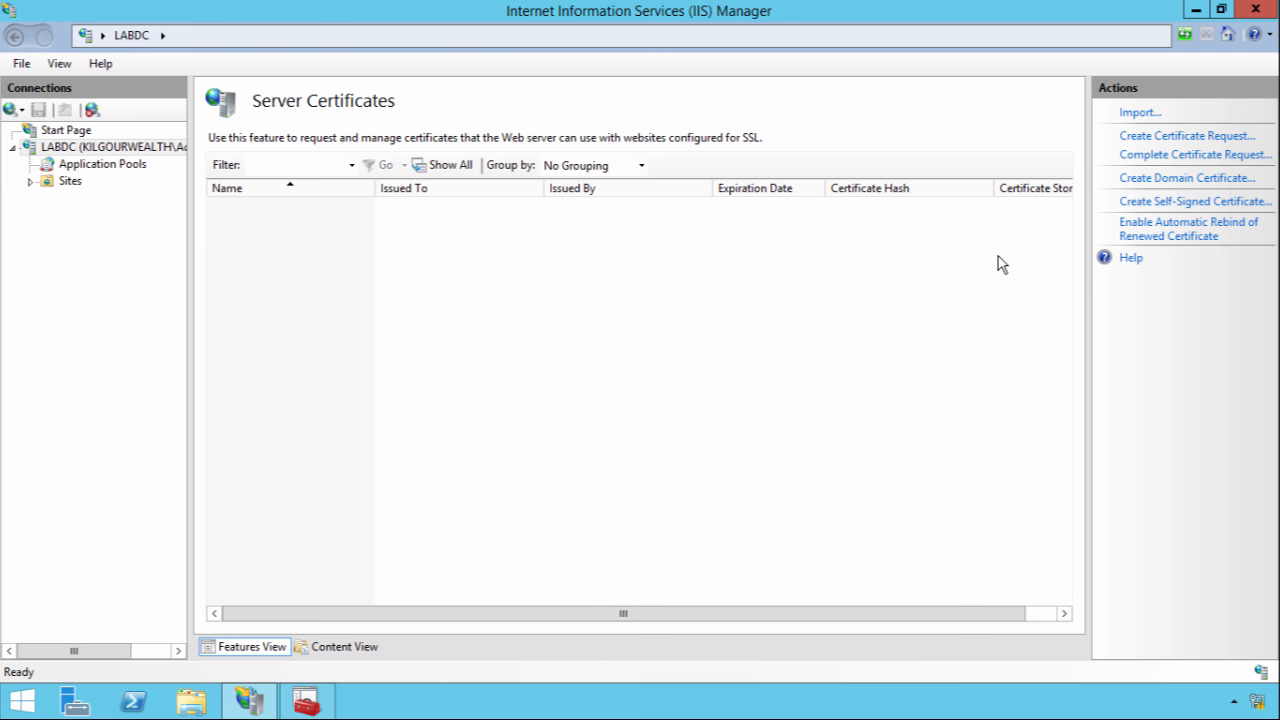
# In the Certificates console, open the sso.kilgourwealth.co.uk certificate's Details and launch Copy to File
pyautogui.click(306, 700)
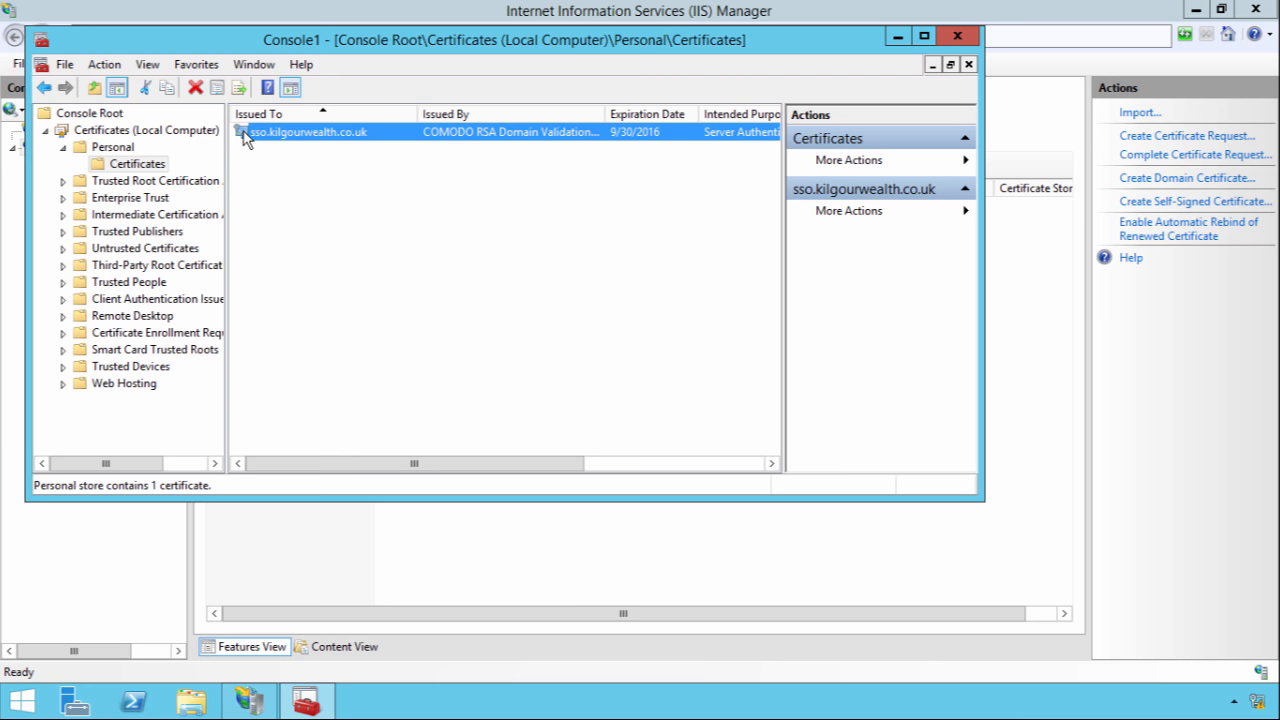
pyautogui.doubleClick(294, 131)
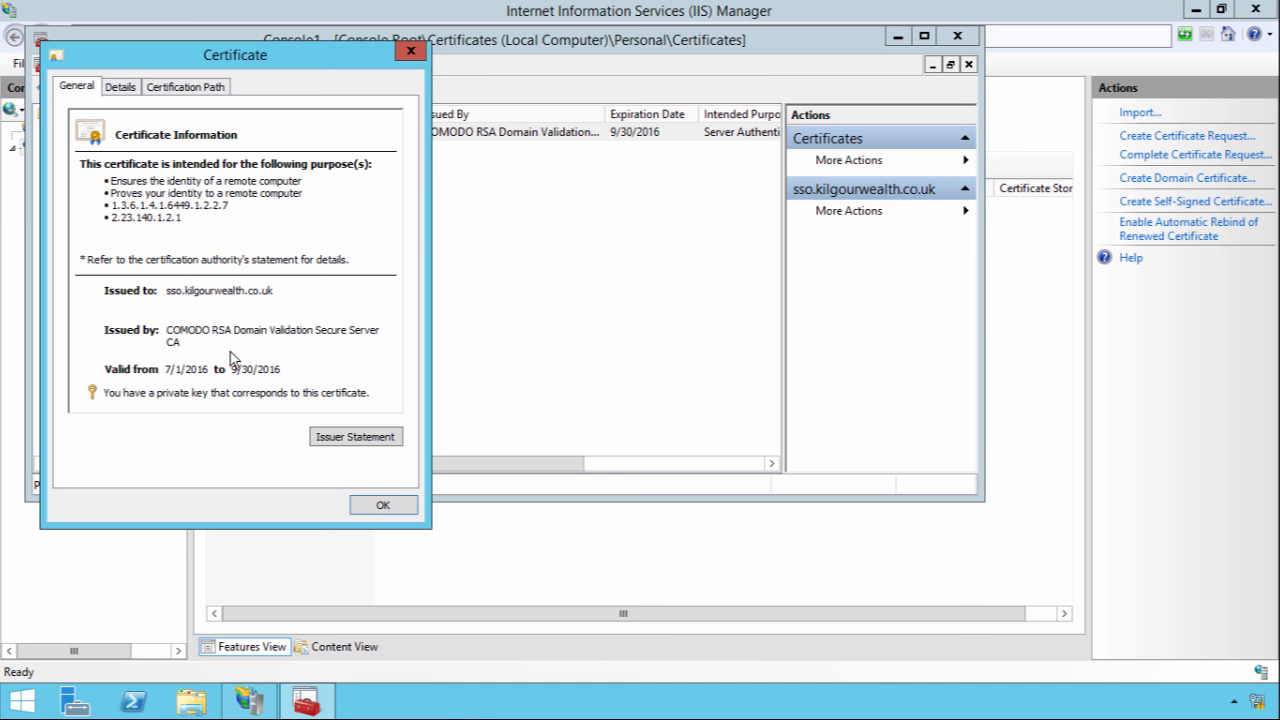
pyautogui.click(381, 505)
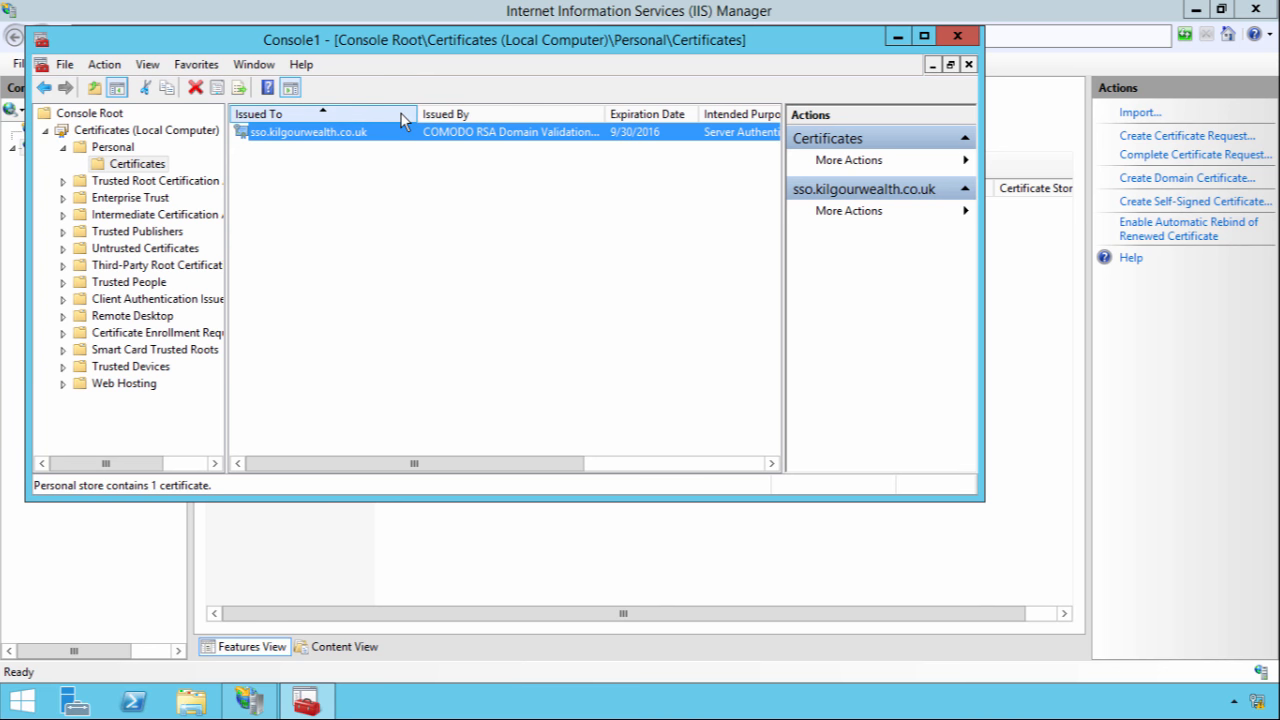
pyautogui.doubleClick(345, 137)
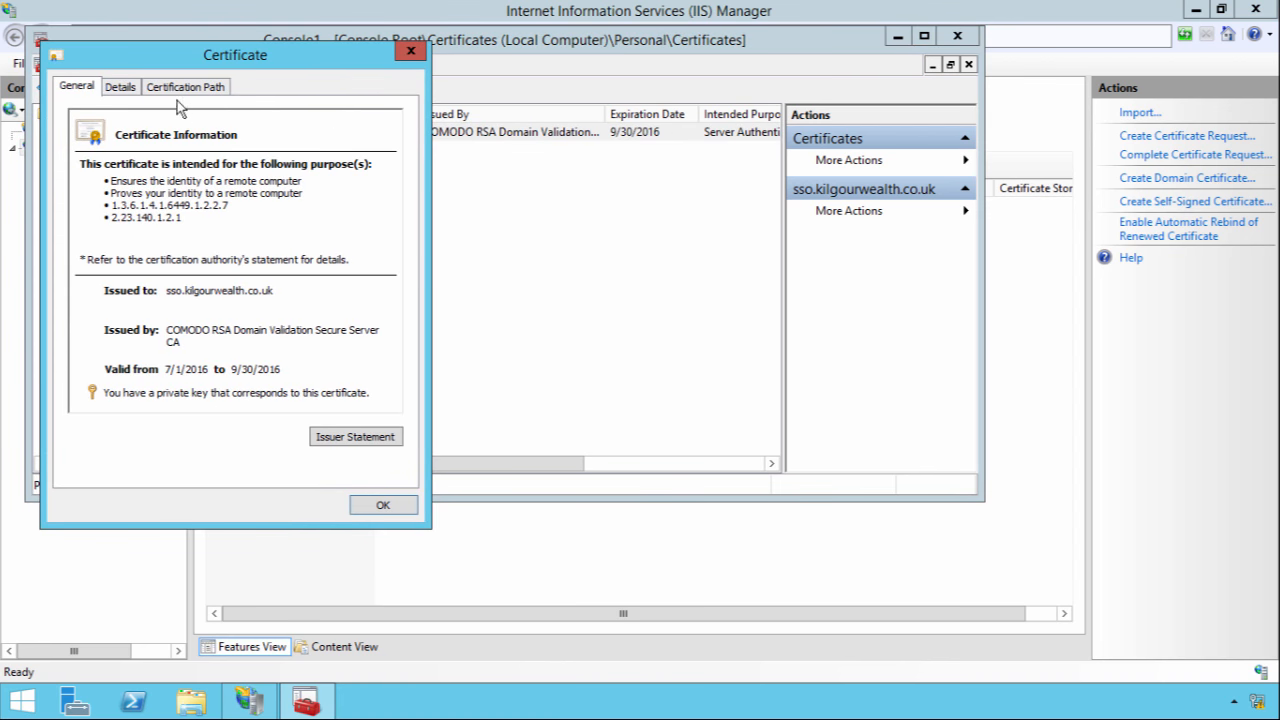
pyautogui.click(126, 89)
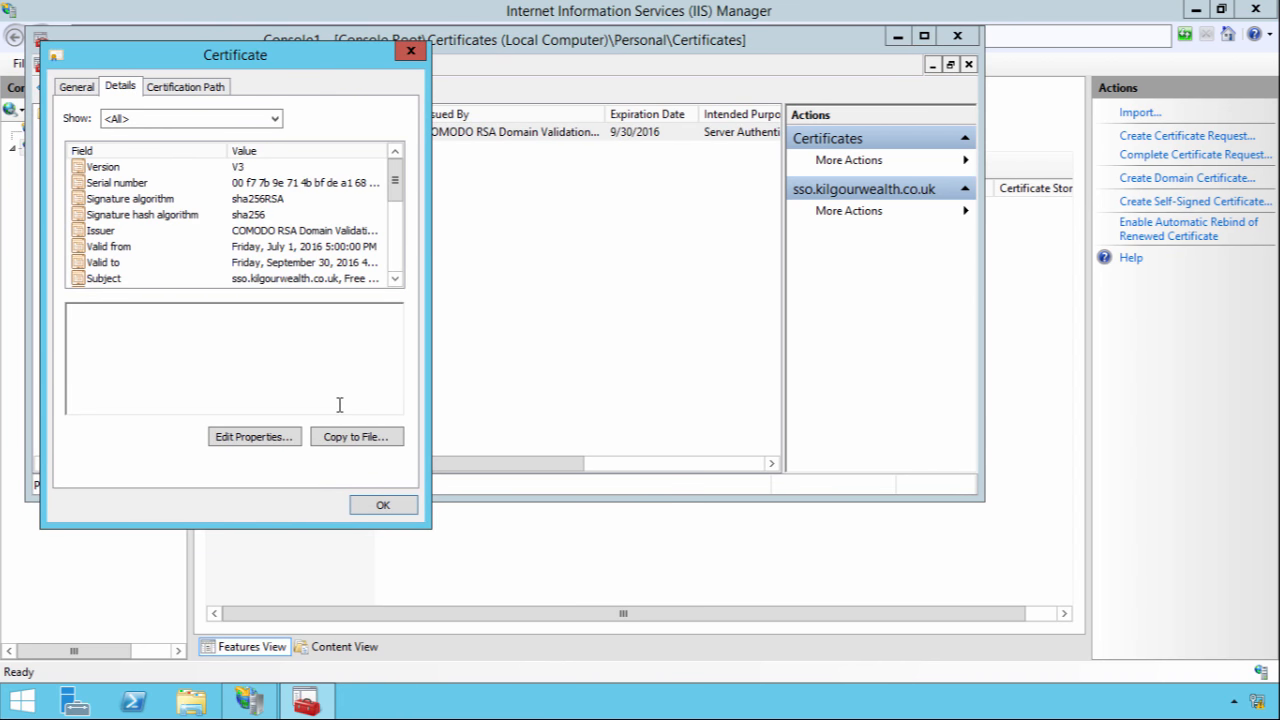
pyautogui.click(340, 452)
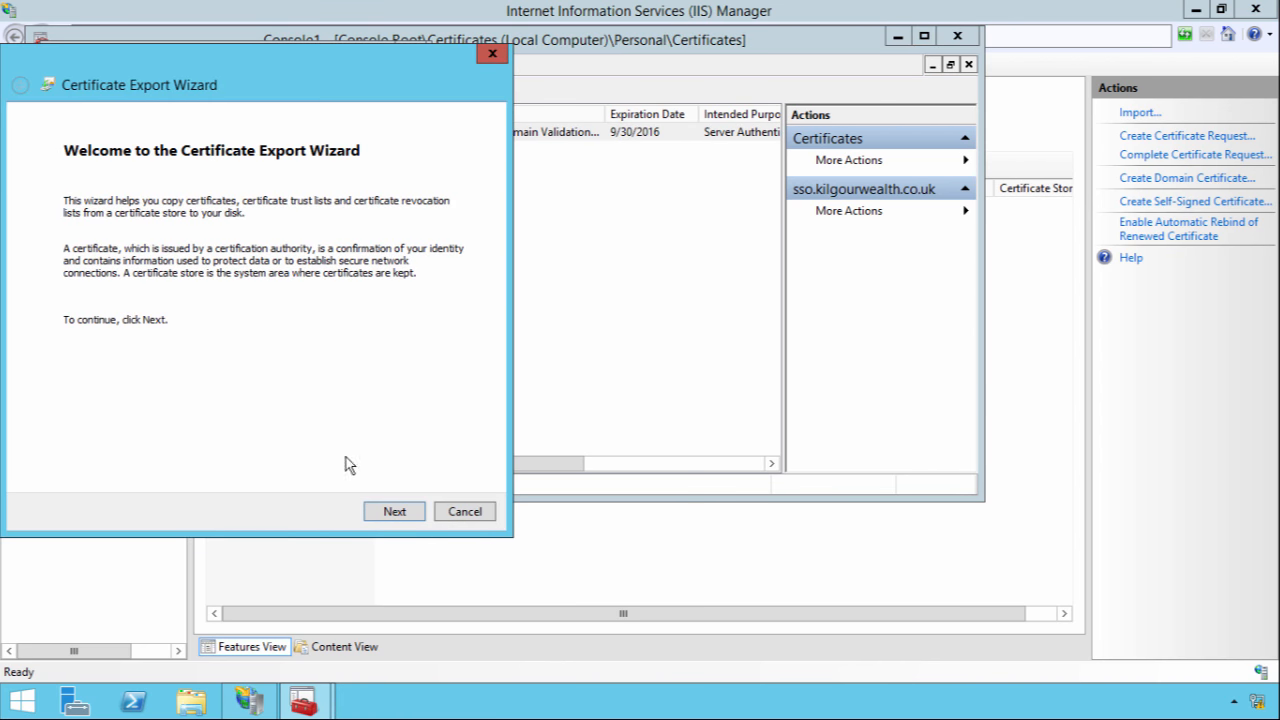
# Export the private key in PFX format with full chain, protected by a password
pyautogui.click(381, 522)
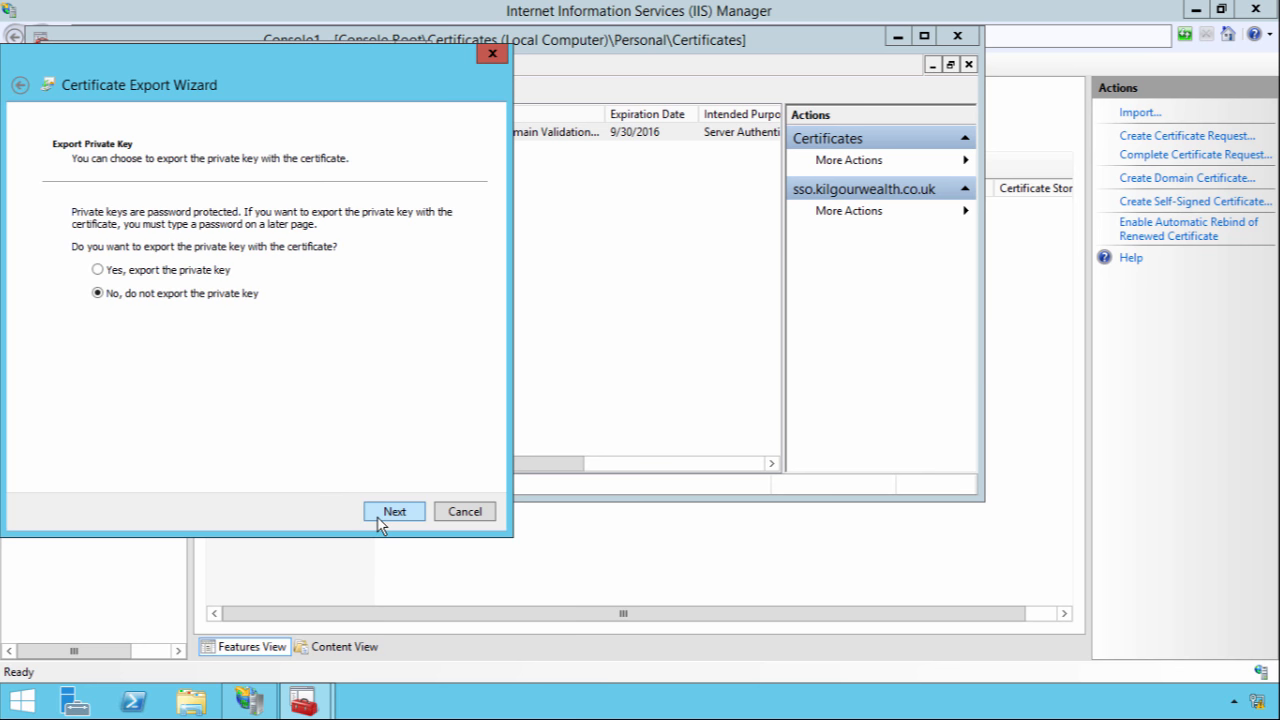
pyautogui.click(129, 281)
pyautogui.click(397, 511)
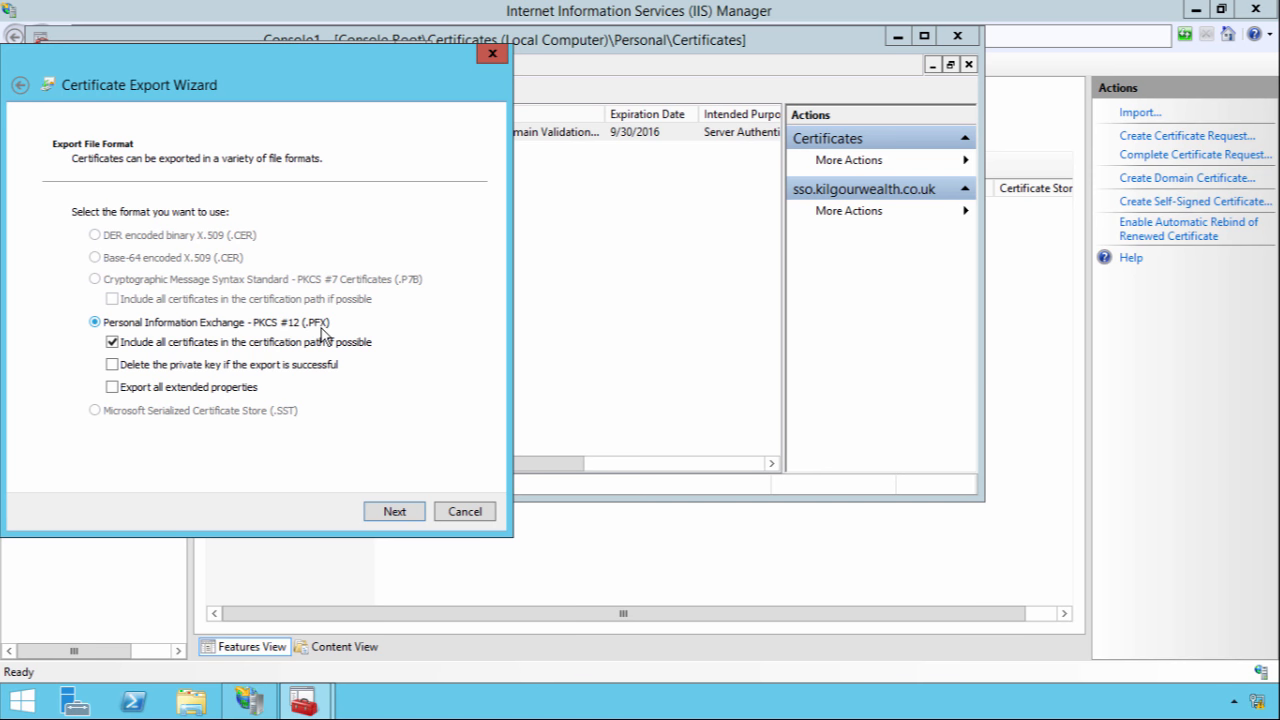
pyautogui.click(390, 512)
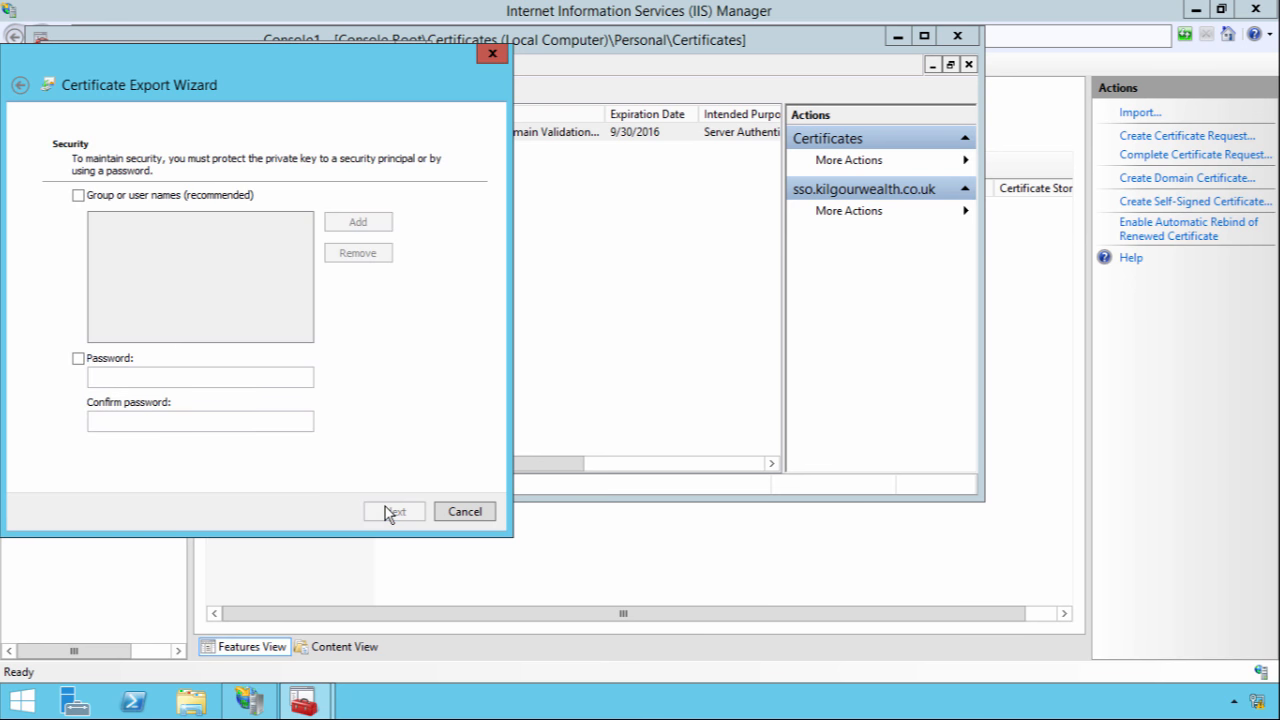
pyautogui.click(78, 358)
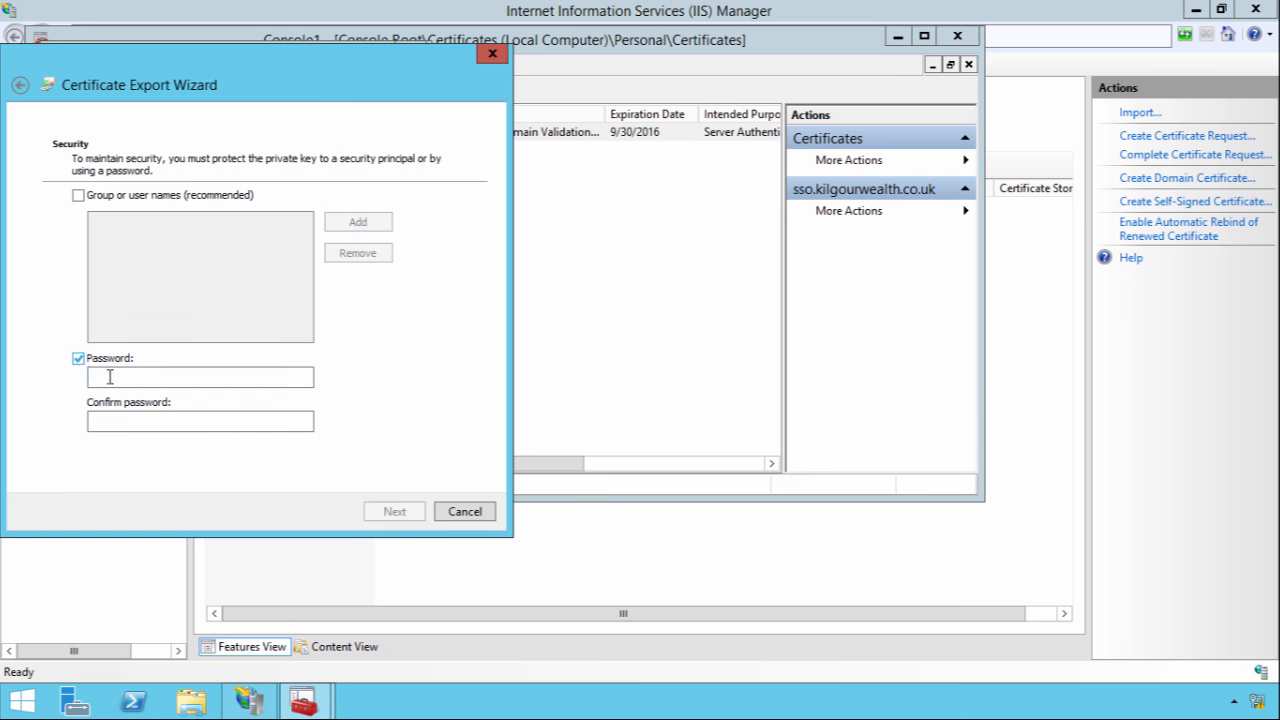
pyautogui.click(110, 377)
pyautogui.write('•••')
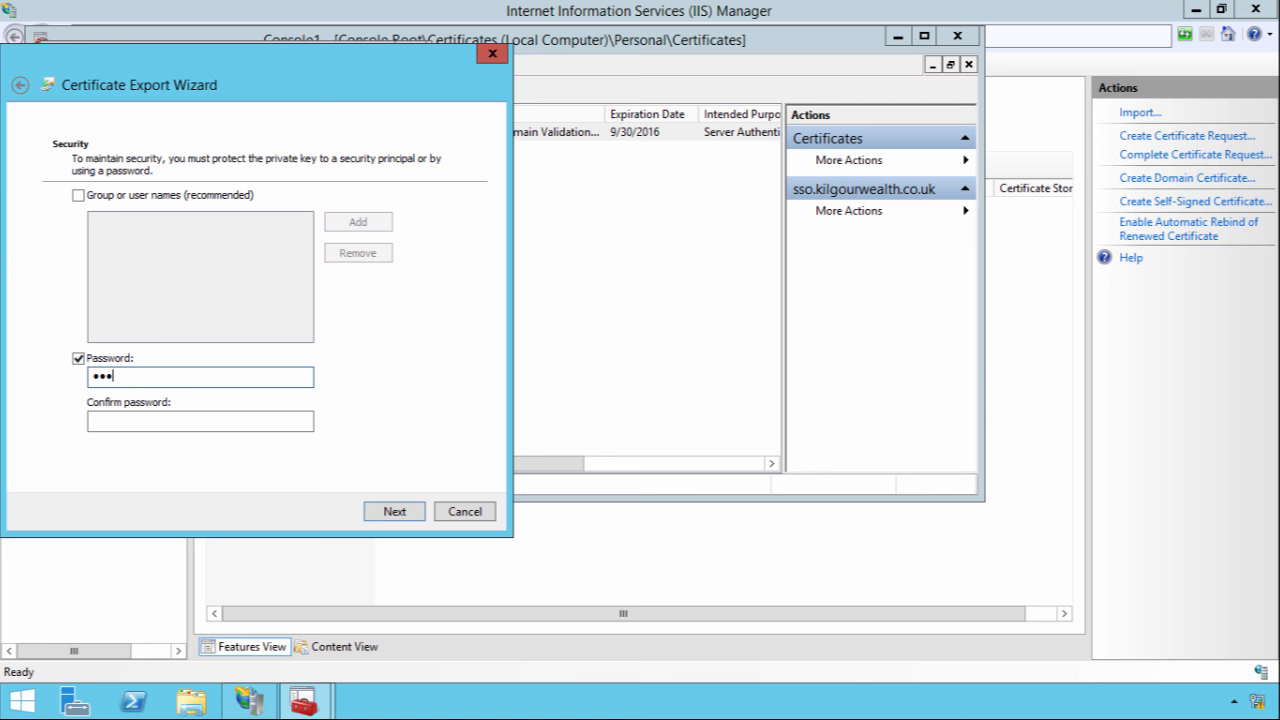
pyautogui.click(105, 421)
pyautogui.write('•')
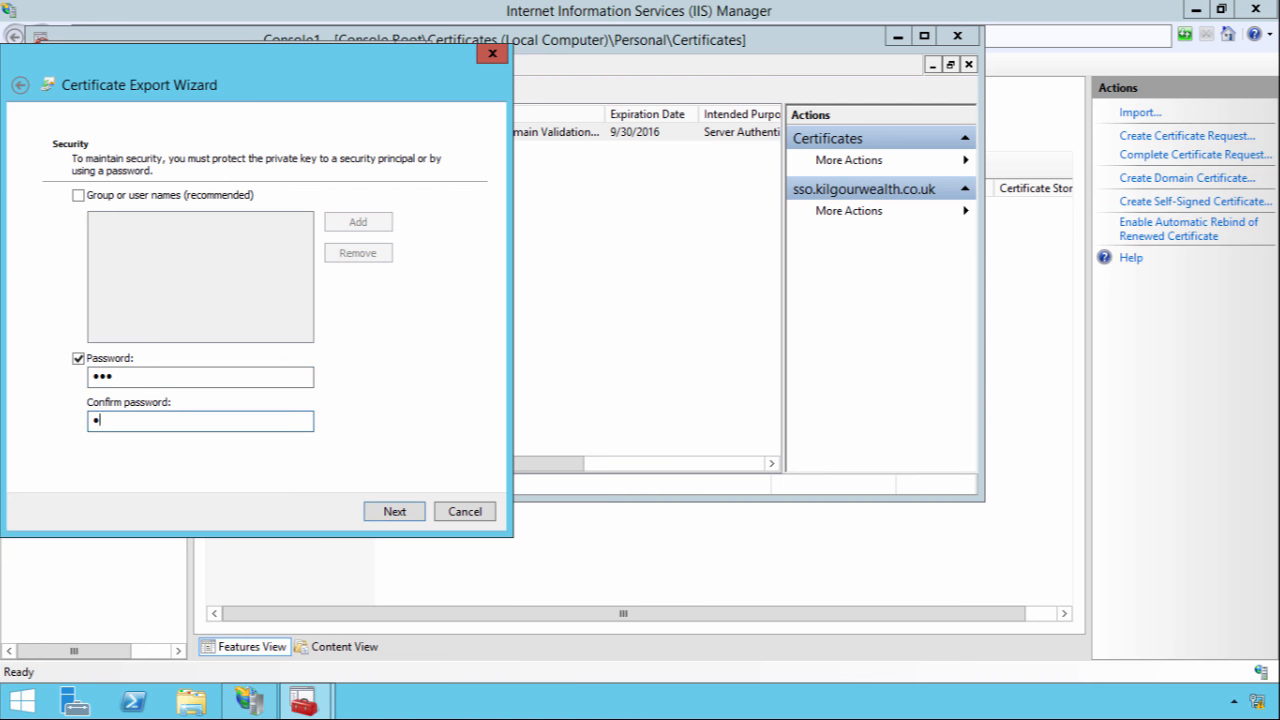
pyautogui.write('••')
pyautogui.click(373, 511)
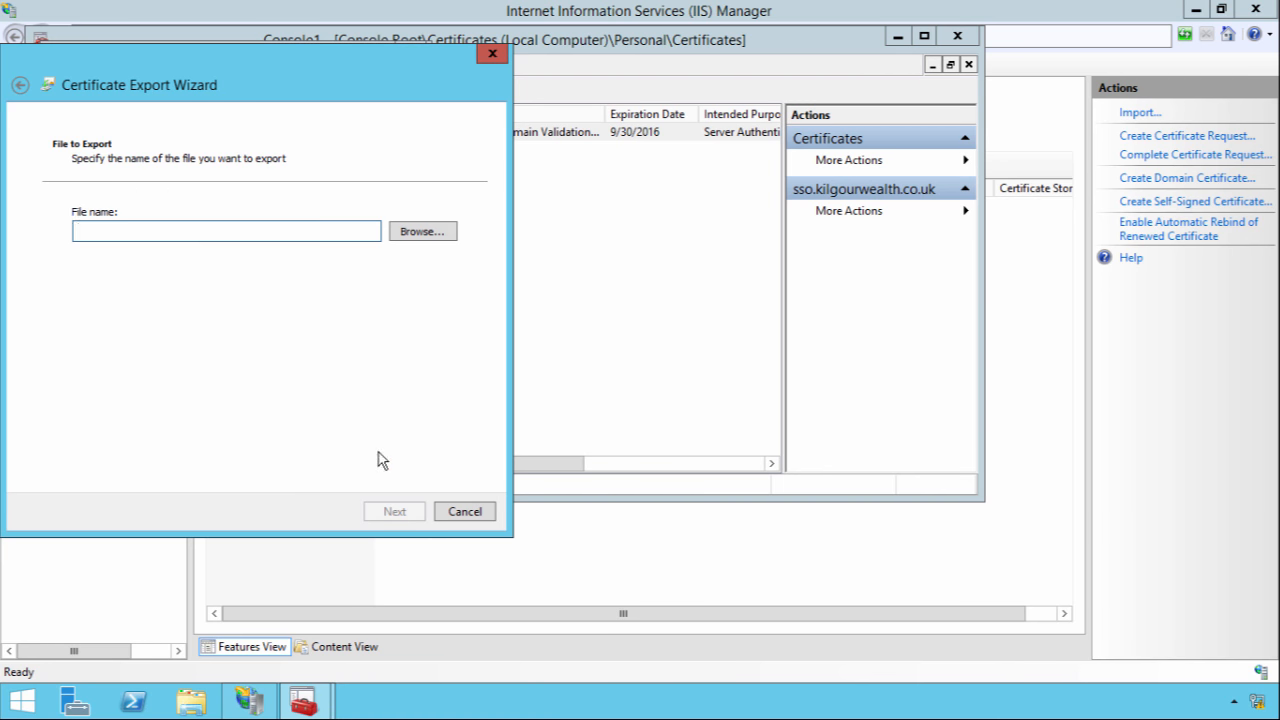
# Save the export as sso-cert on the Desktop and finish the wizard
pyautogui.click(423, 232)
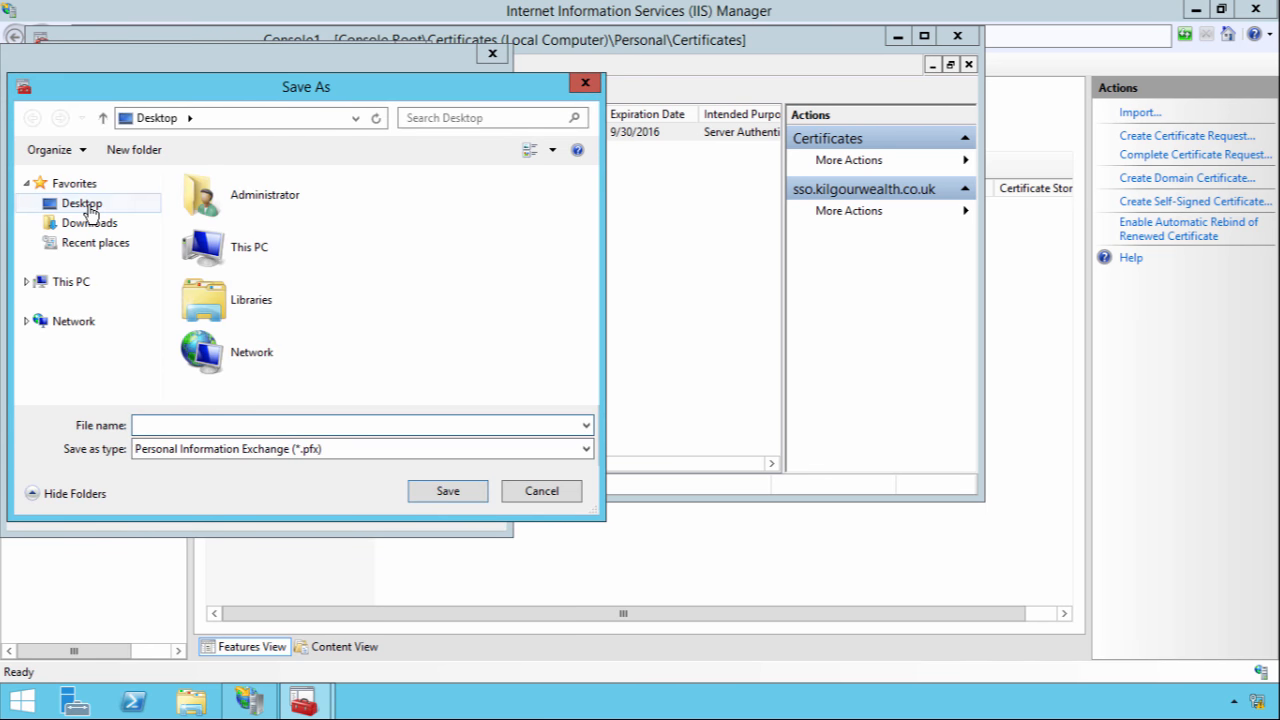
pyautogui.click(89, 207)
pyautogui.click(164, 424)
pyautogui.write('sso-cert')
pyautogui.press('Return')
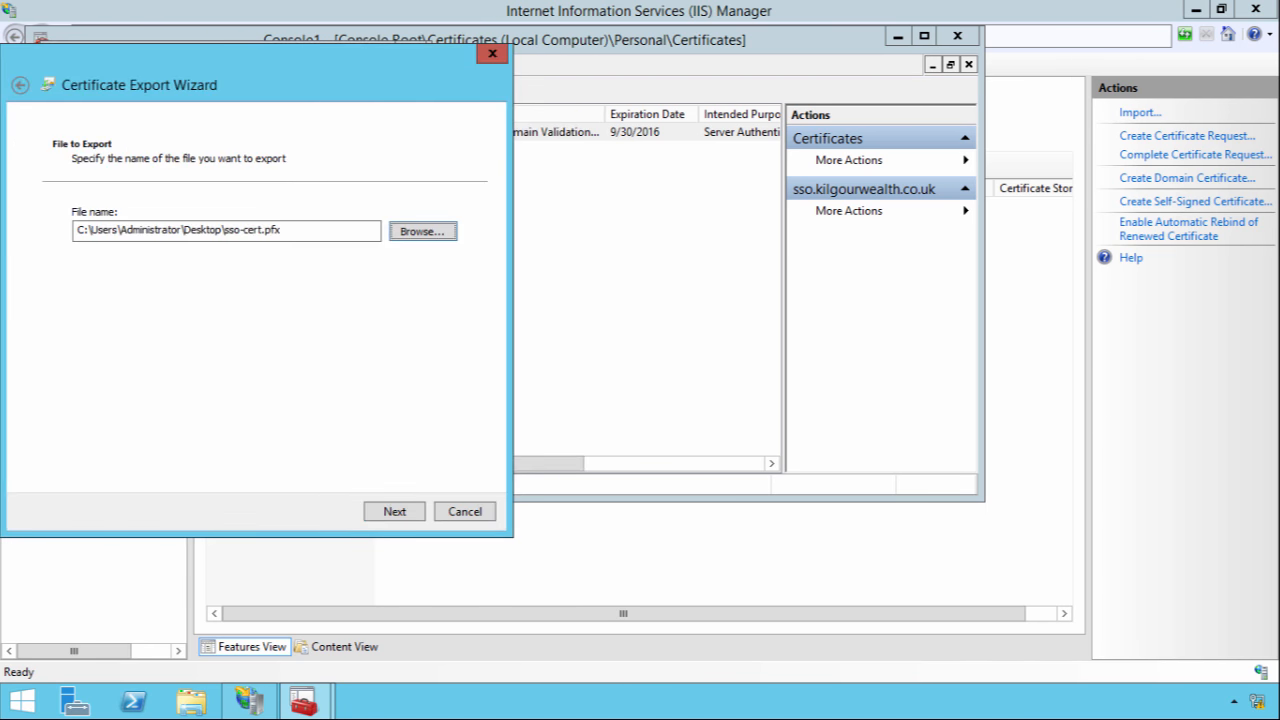
pyautogui.click(375, 514)
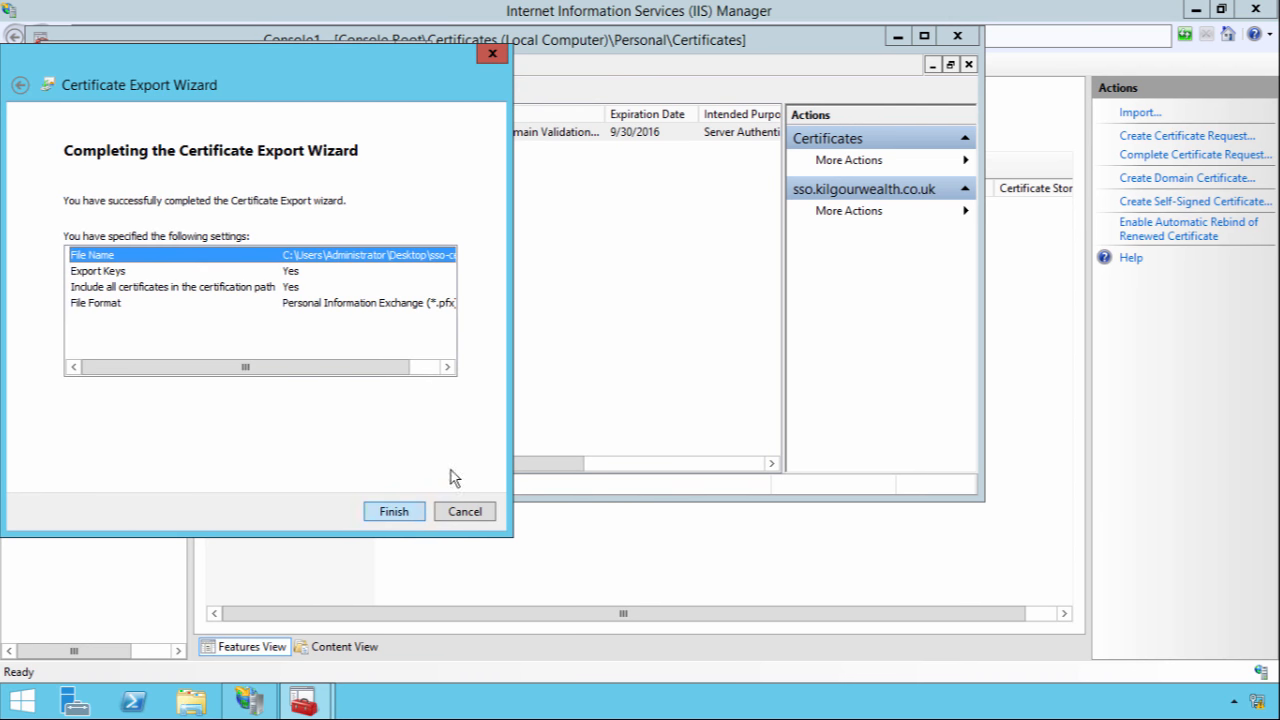
pyautogui.click(421, 513)
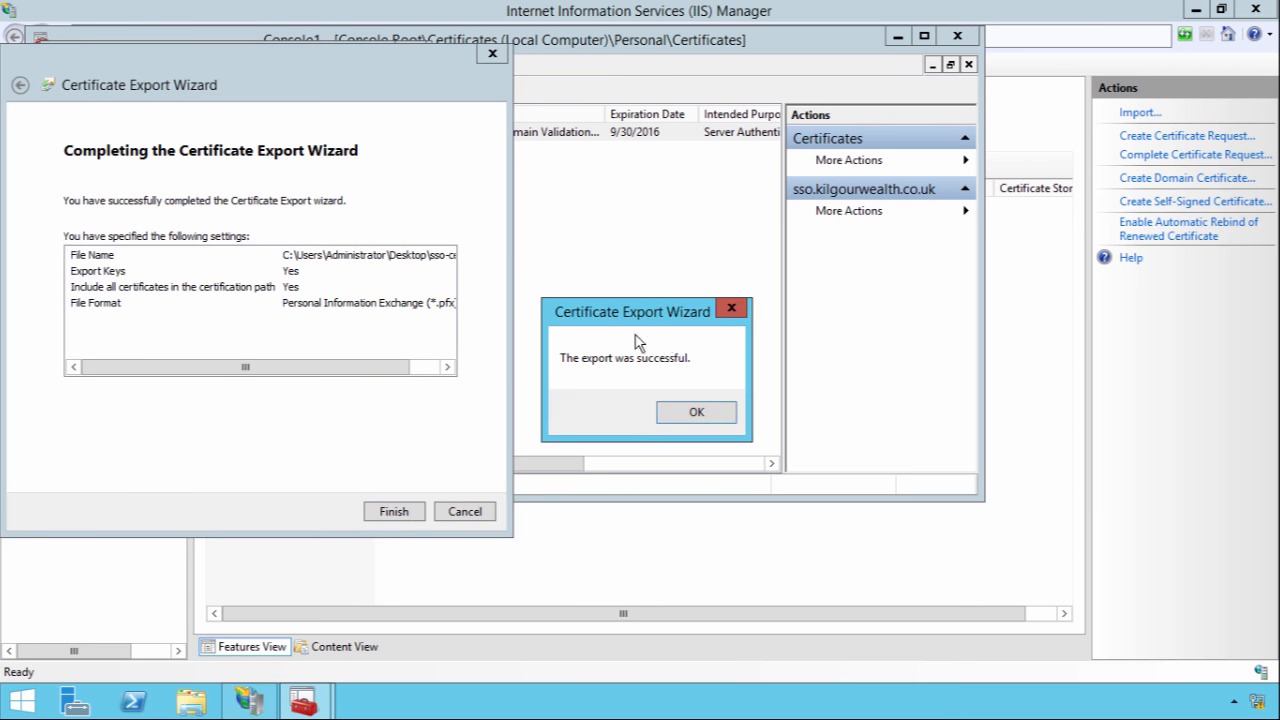
# Dismiss the success message, close the certificate and console without saving, and minimise IIS Manager
pyautogui.click(698, 414)
pyautogui.click(406, 52)
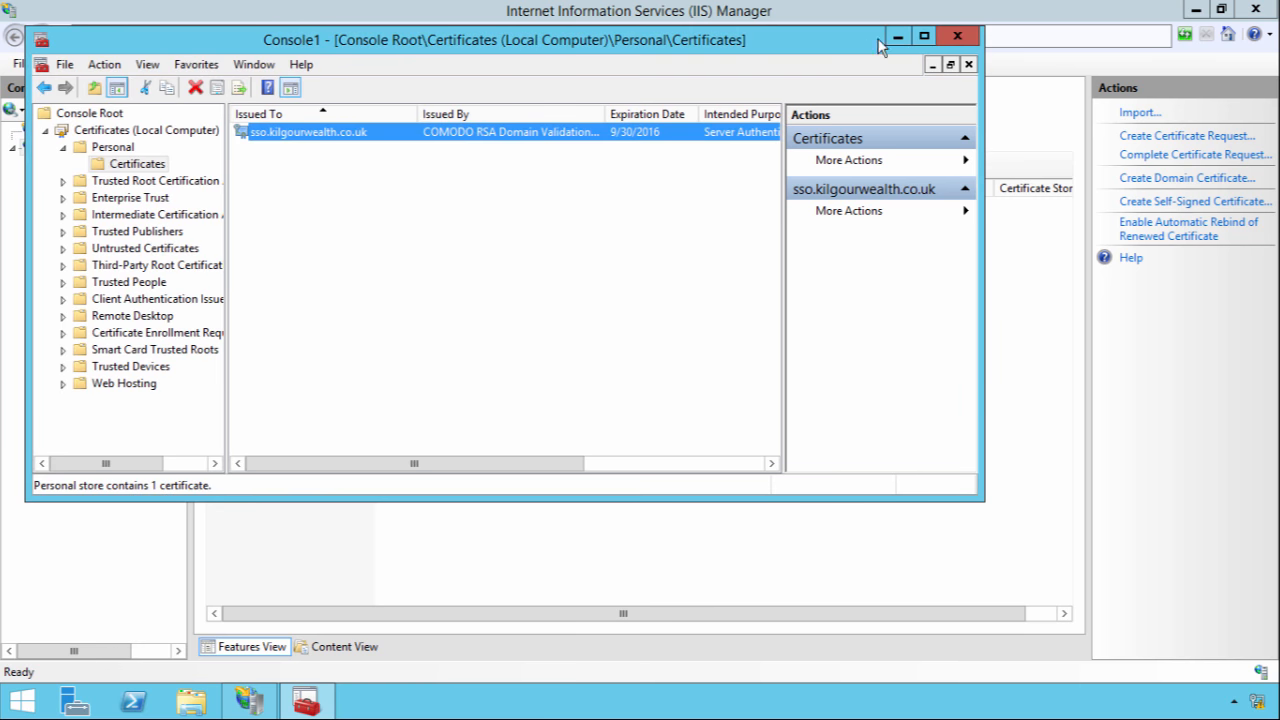
pyautogui.click(955, 36)
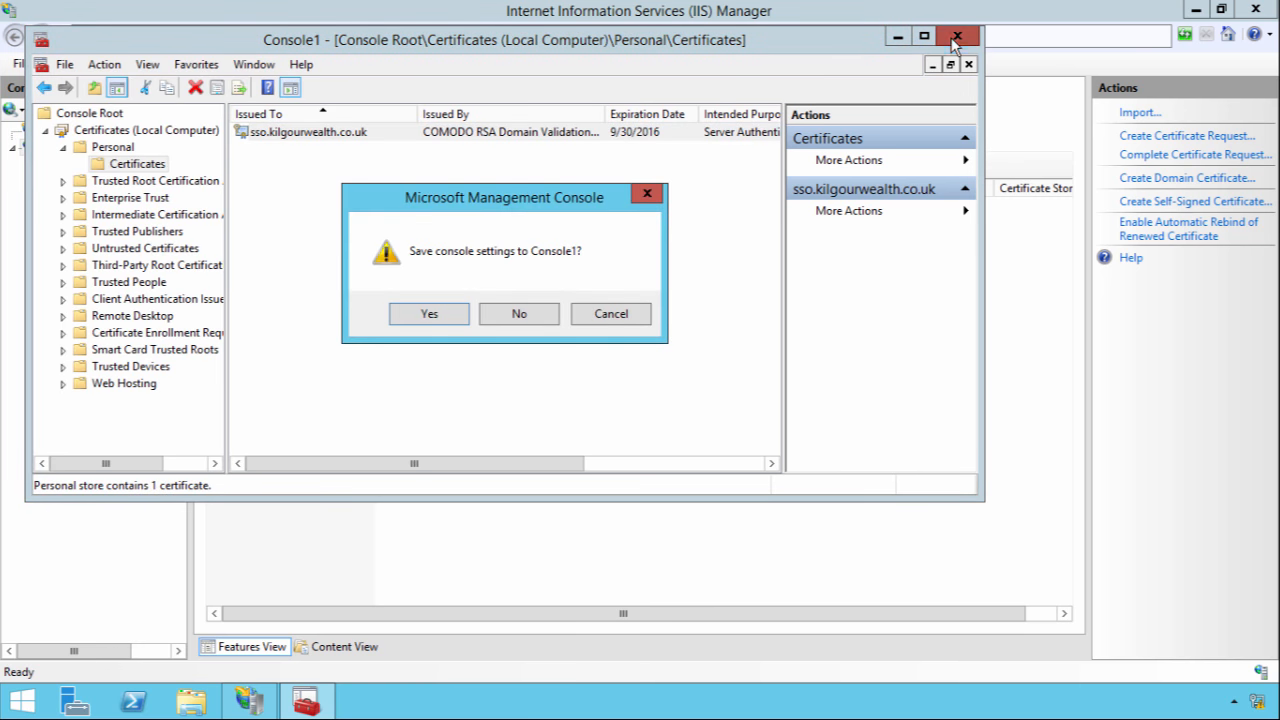
pyautogui.click(519, 316)
pyautogui.click(1200, 8)
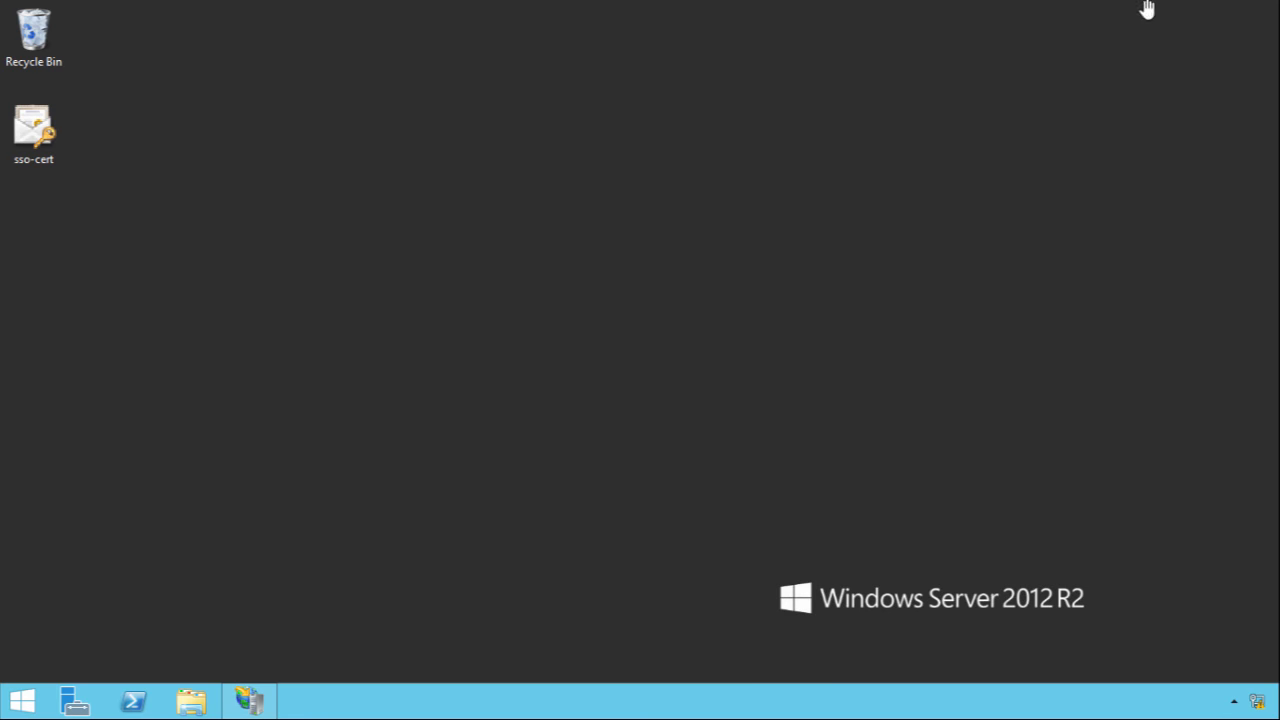
# Import sso-cert into the Local Machine store, leaving the private key non-exportable
pyautogui.doubleClick(46, 136)
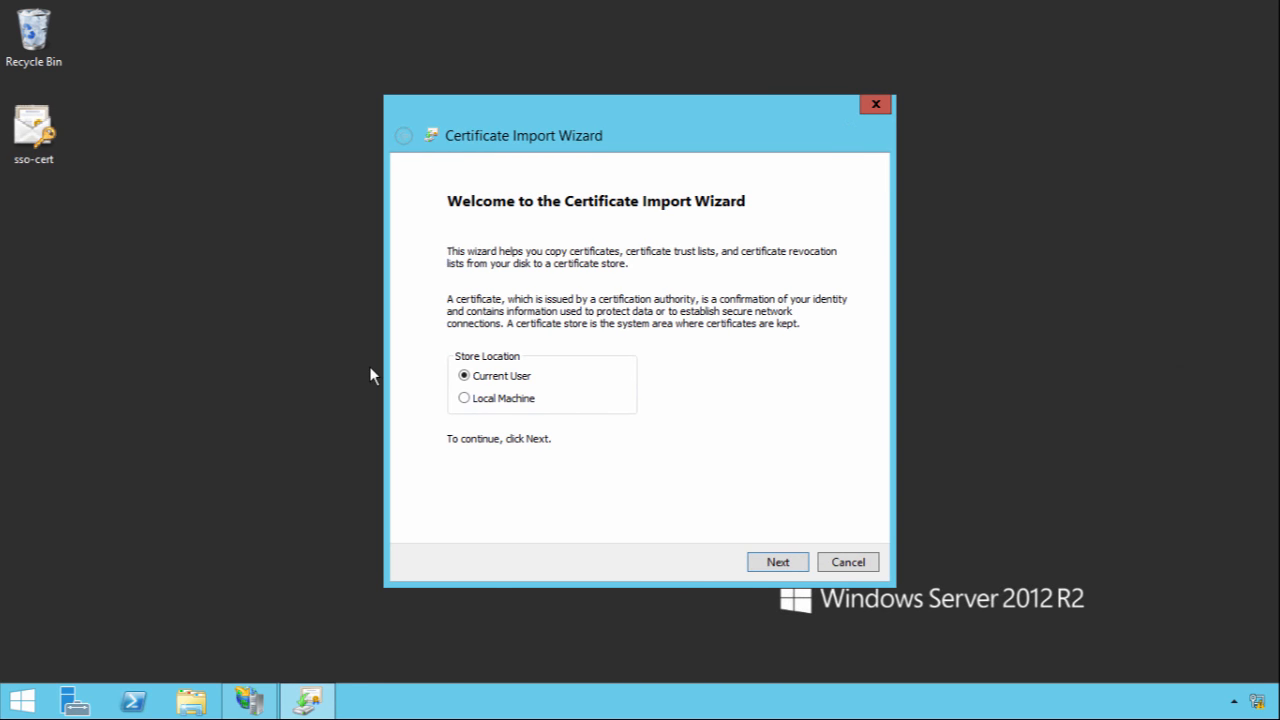
pyautogui.click(485, 402)
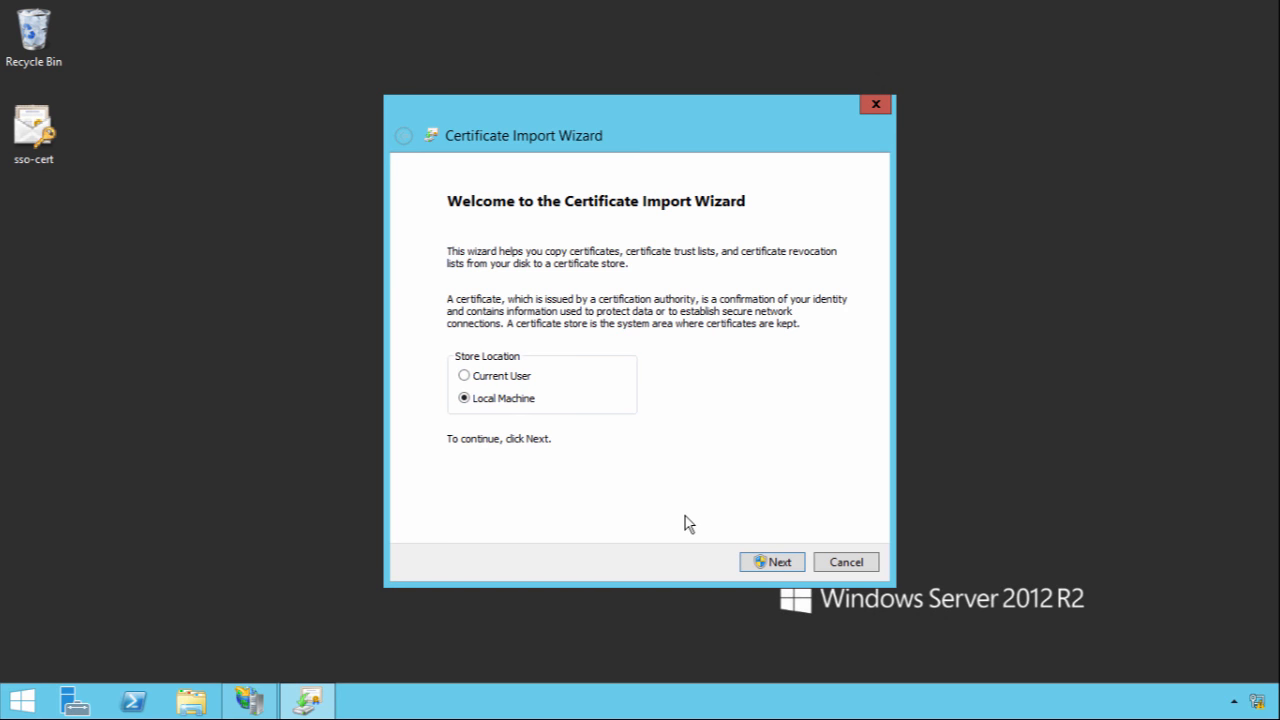
pyautogui.click(772, 562)
pyautogui.click(757, 562)
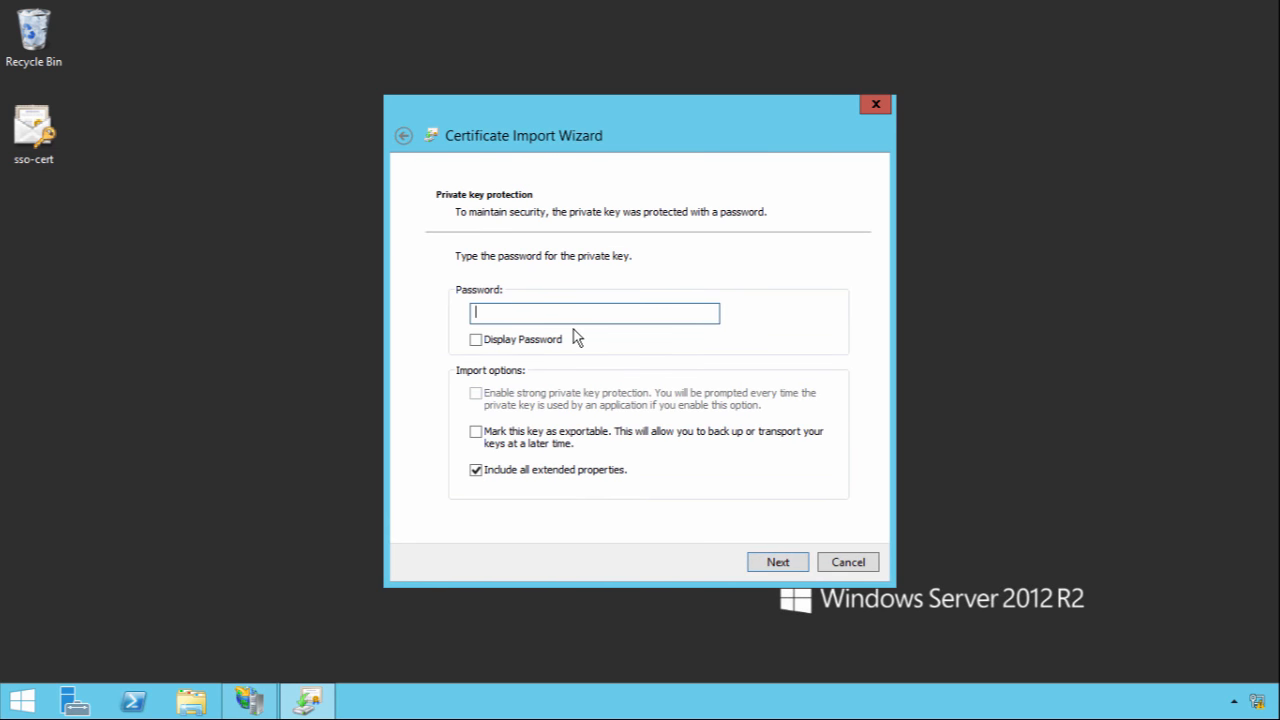
pyautogui.click(531, 446)
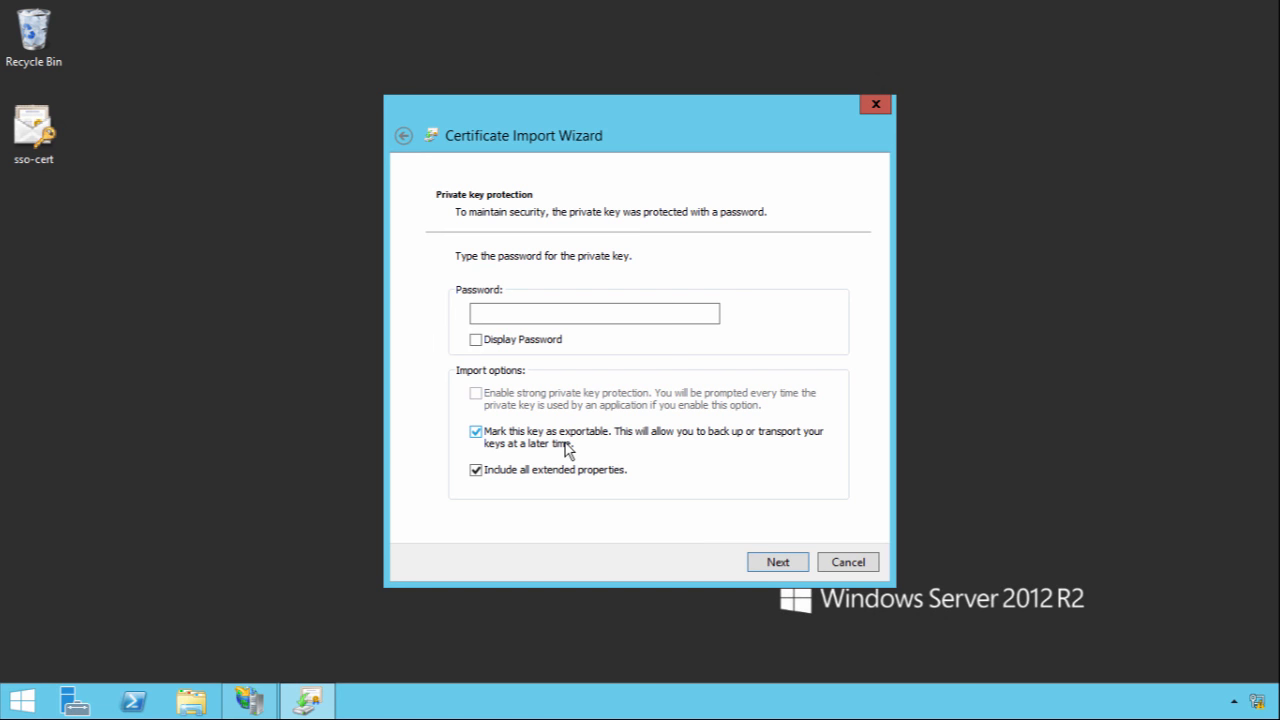
pyautogui.click(563, 443)
pyautogui.click(563, 443)
pyautogui.click(612, 443)
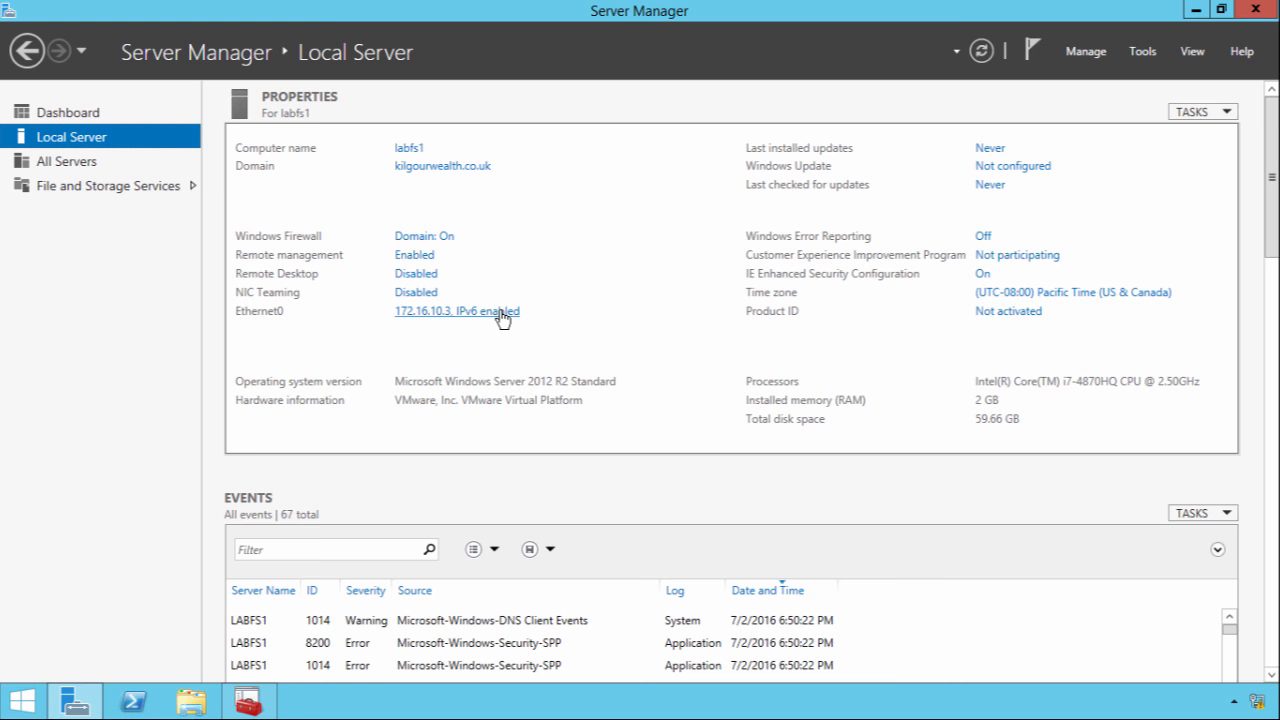
# In Add Roles and Features, select the Active Directory Federation Services role and proceed through features
pyautogui.click(1086, 55)
pyautogui.click(1100, 76)
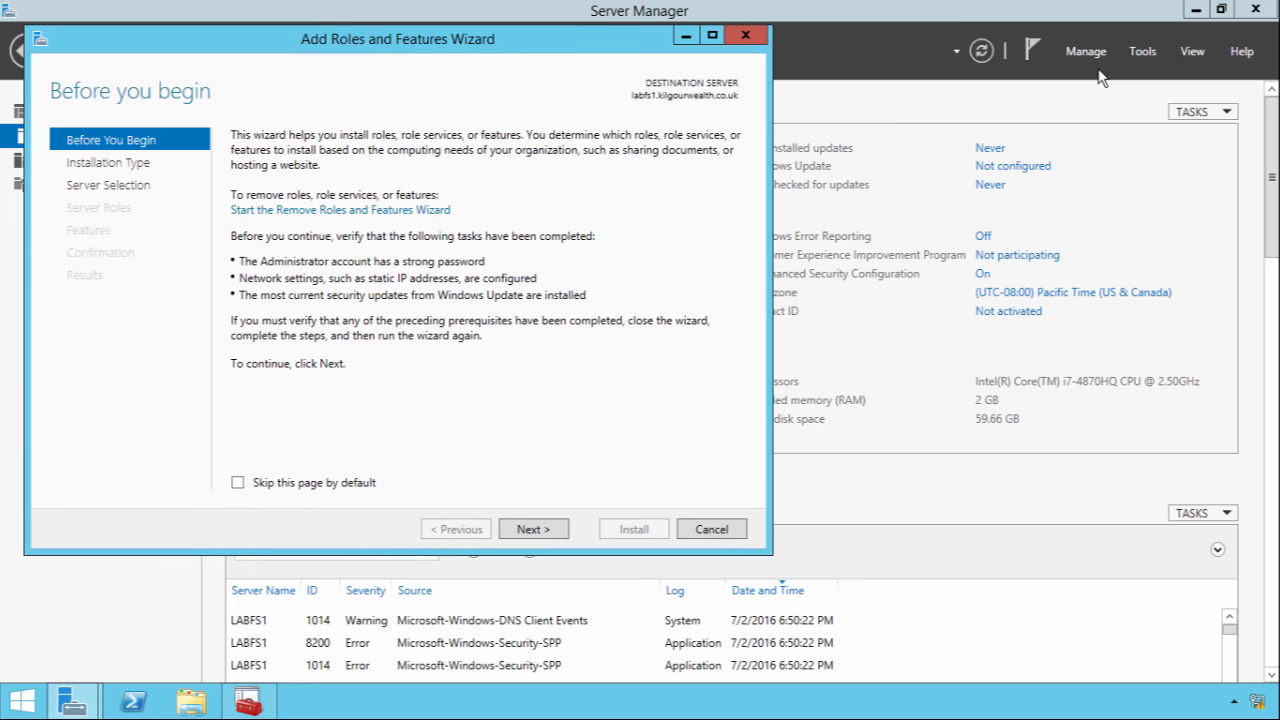
pyautogui.click(523, 530)
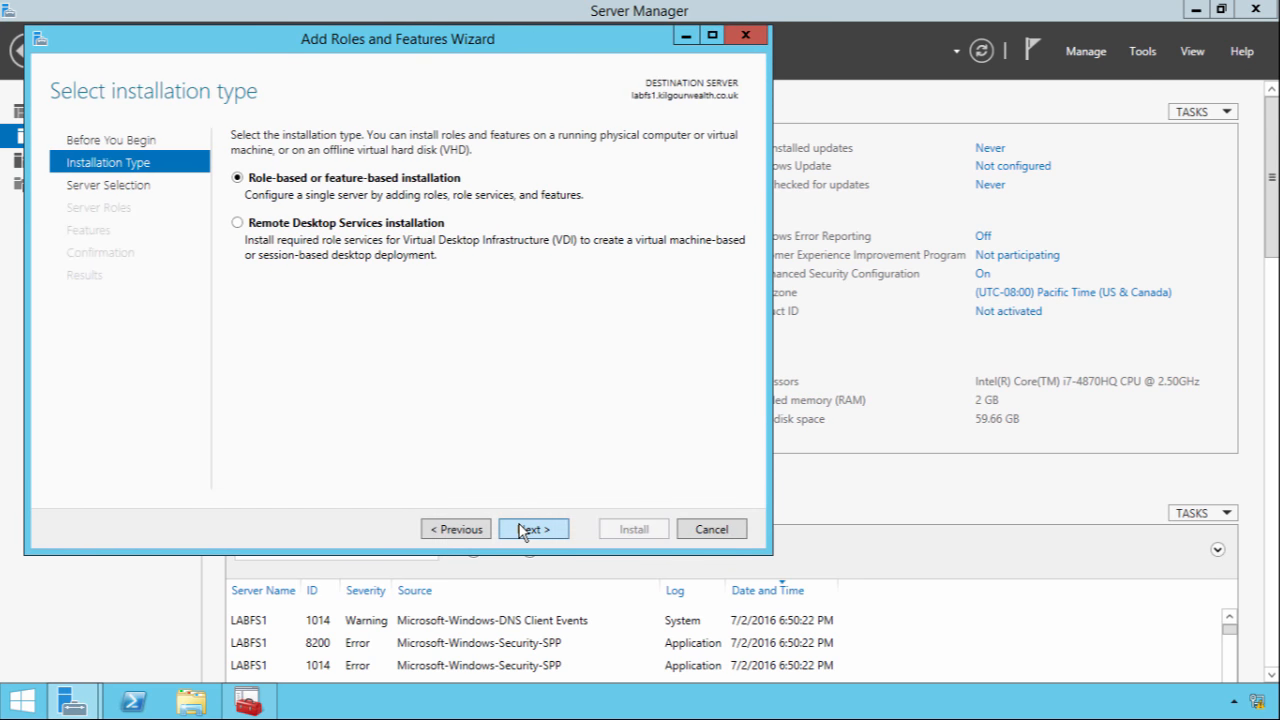
pyautogui.click(522, 530)
pyautogui.click(521, 530)
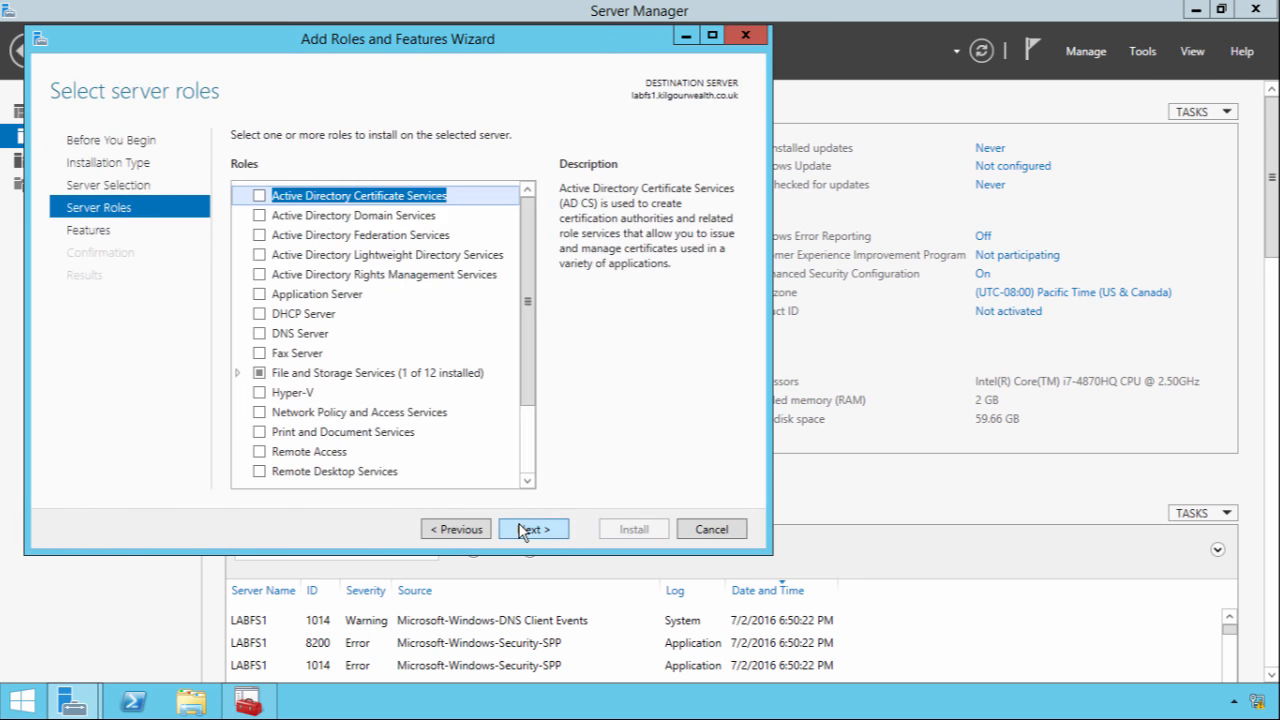
pyautogui.click(259, 236)
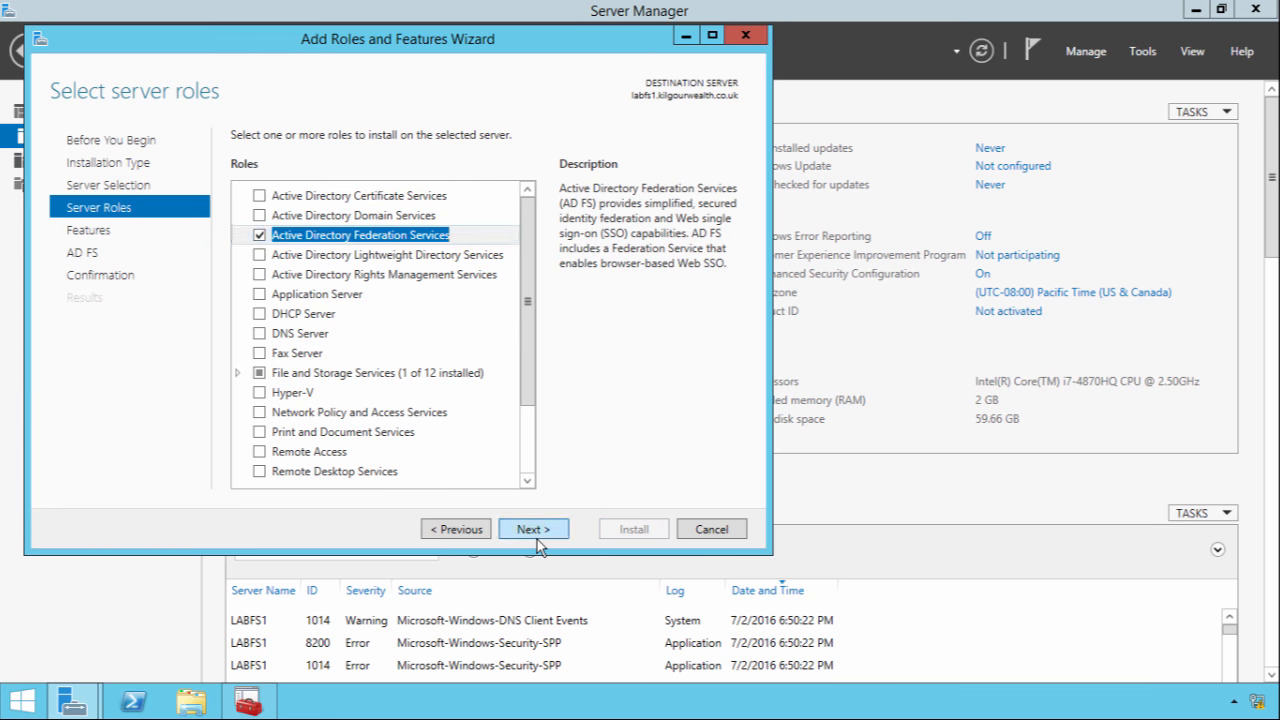
pyautogui.click(530, 531)
pyautogui.click(536, 533)
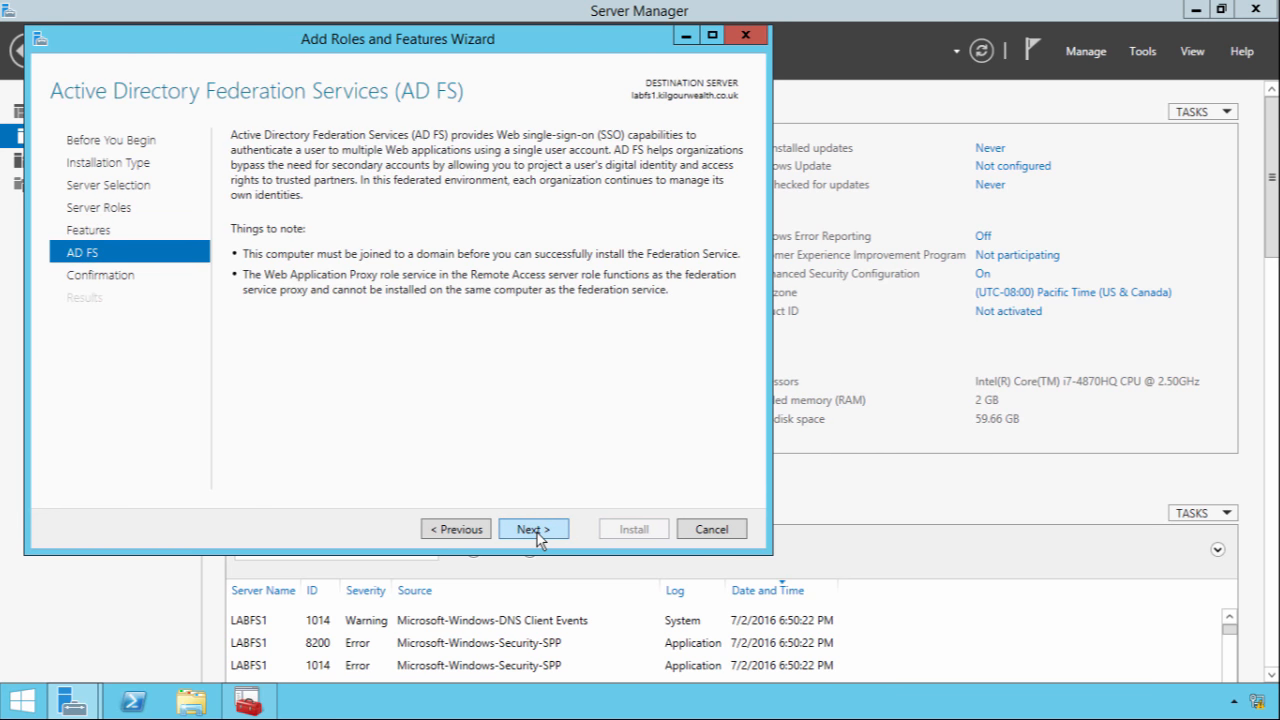
pyautogui.click(479, 537)
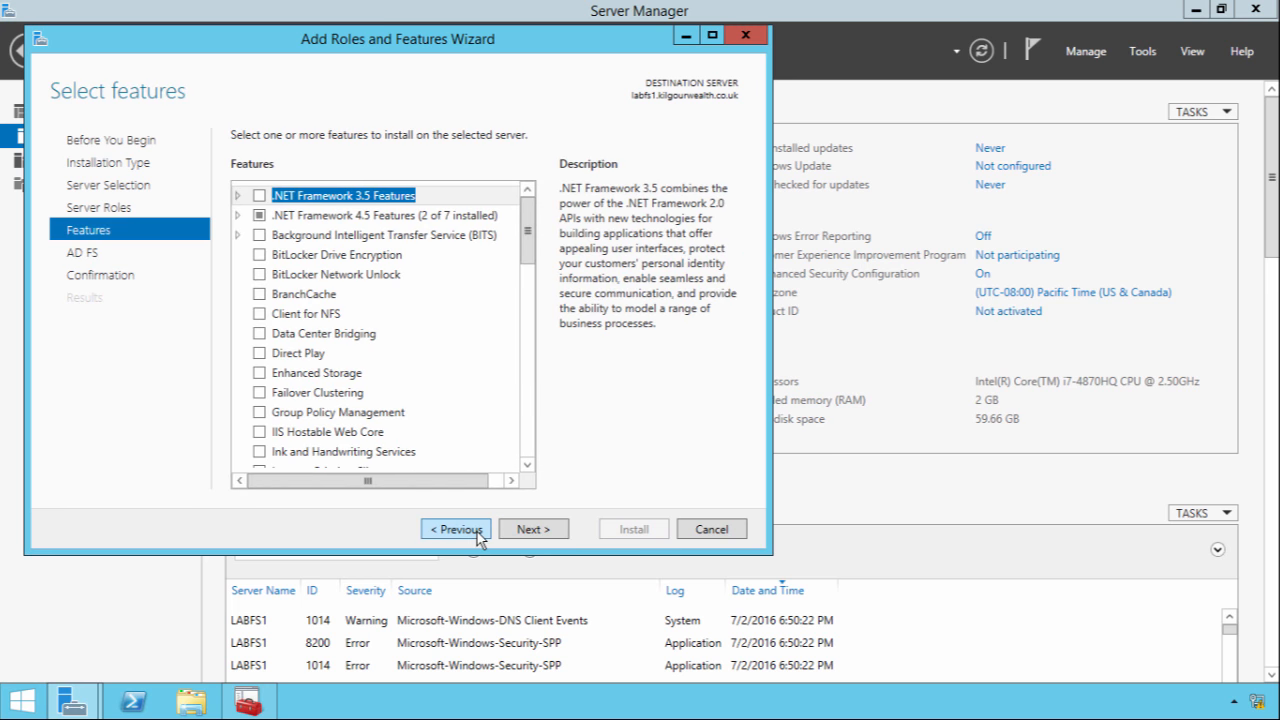
pyautogui.click(539, 530)
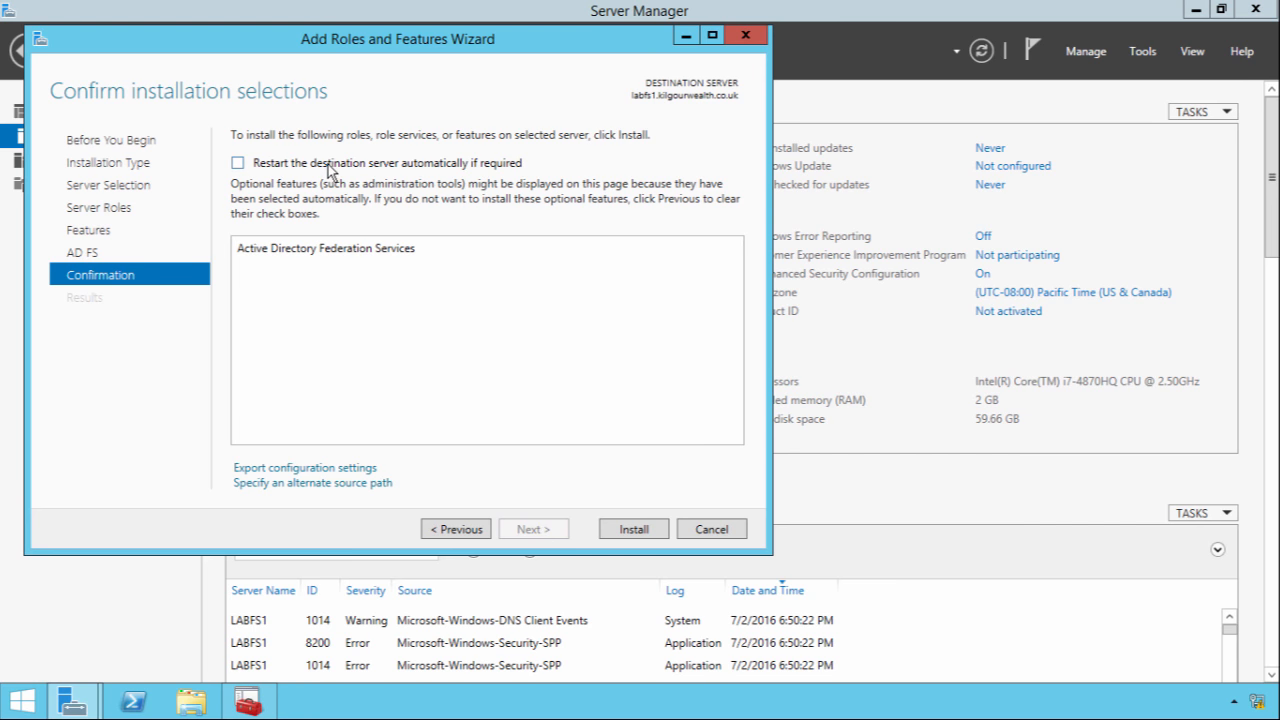
# Allow automatic restart, install the AD FS role, and check the post-deployment notifications
pyautogui.click(327, 163)
pyautogui.click(705, 414)
pyautogui.click(648, 529)
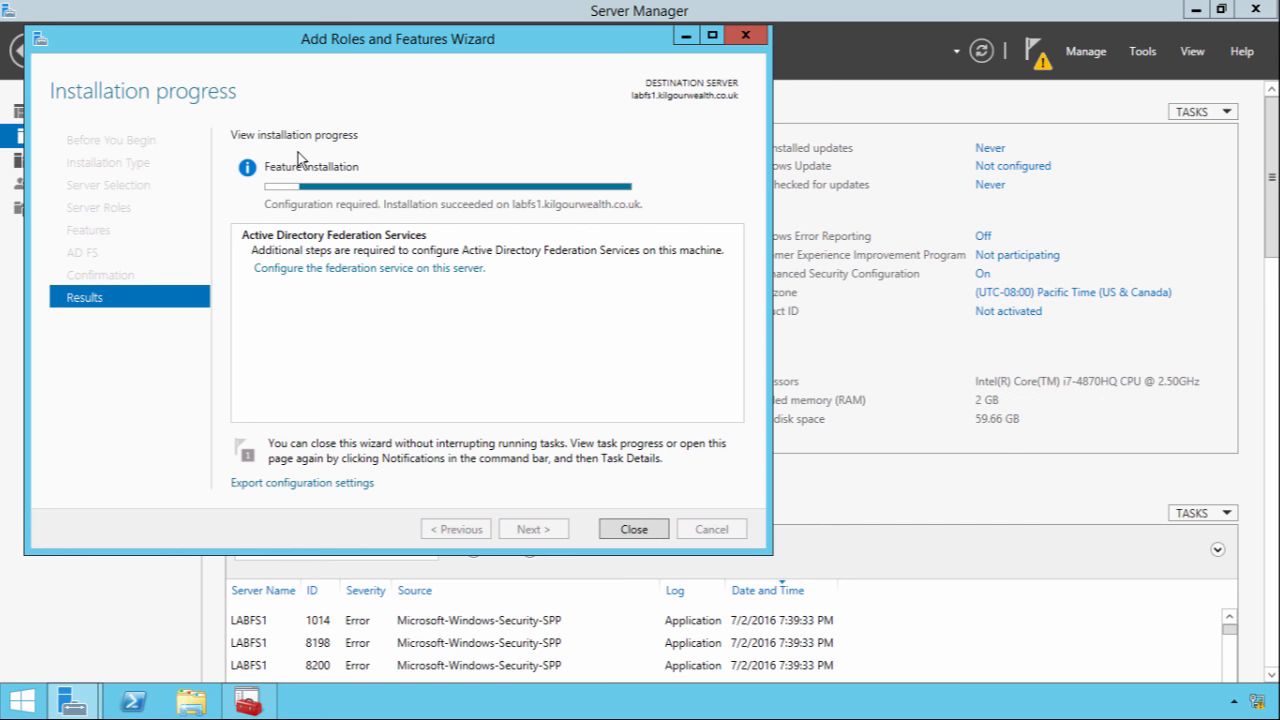
pyautogui.click(632, 530)
pyautogui.click(1052, 62)
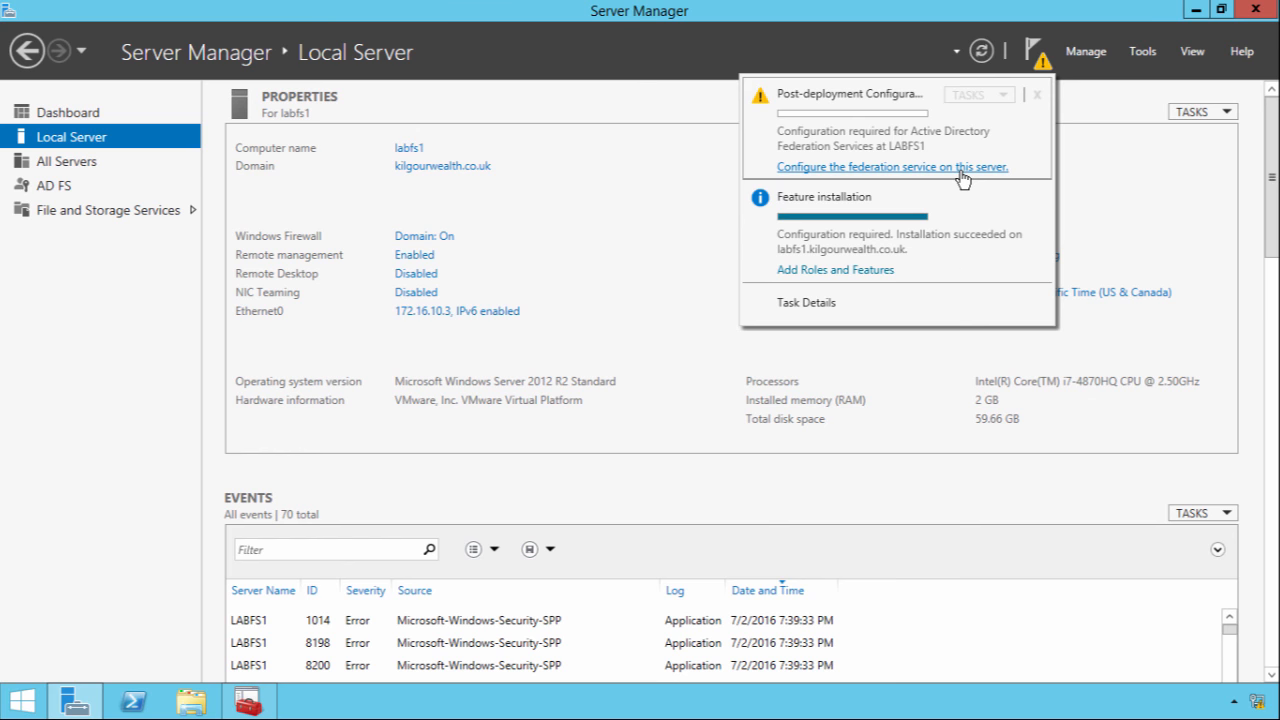
# Launch the AD FS configuration wizard and review the sso.kilgourwealth.co.uk certificate details
pyautogui.click(959, 170)
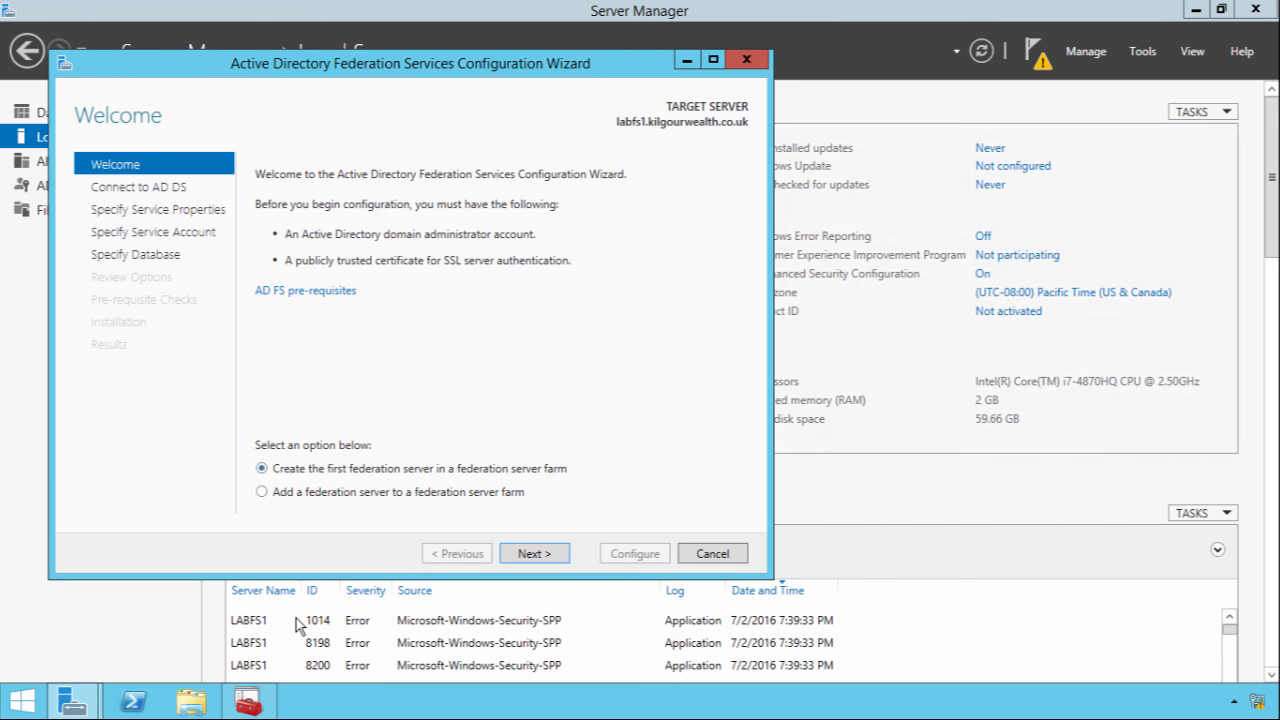
pyautogui.click(245, 703)
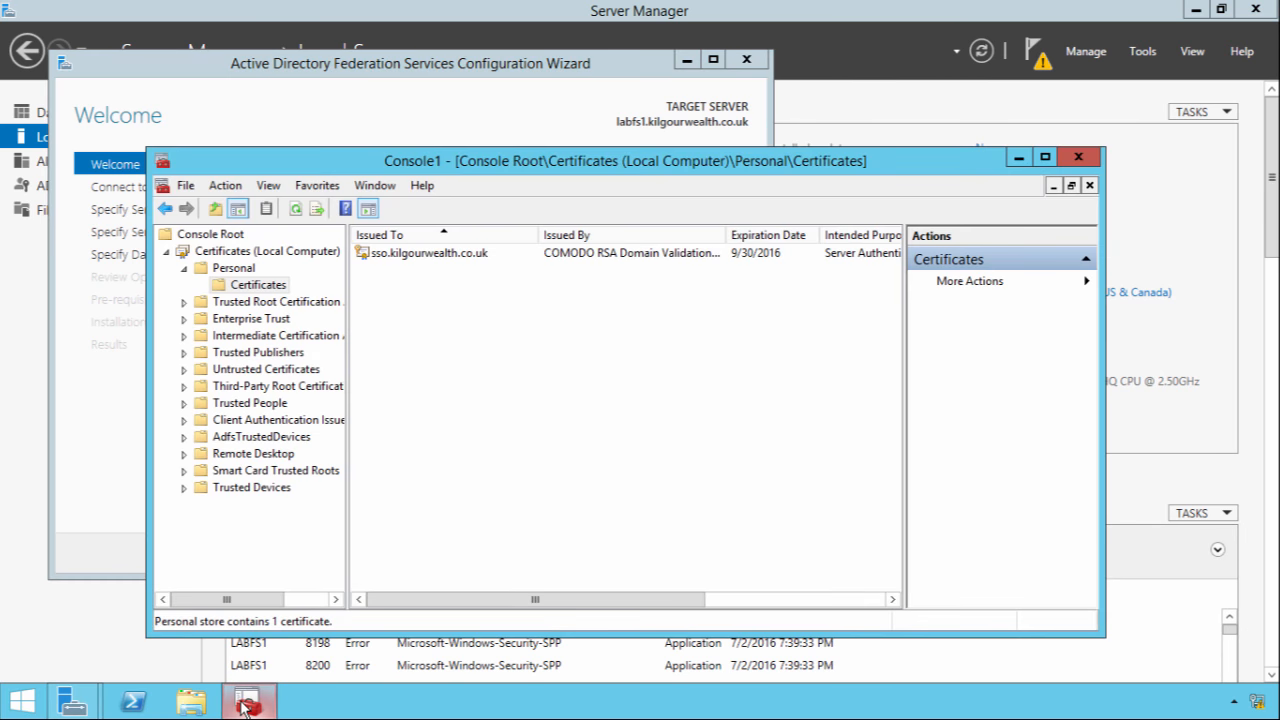
pyautogui.doubleClick(428, 256)
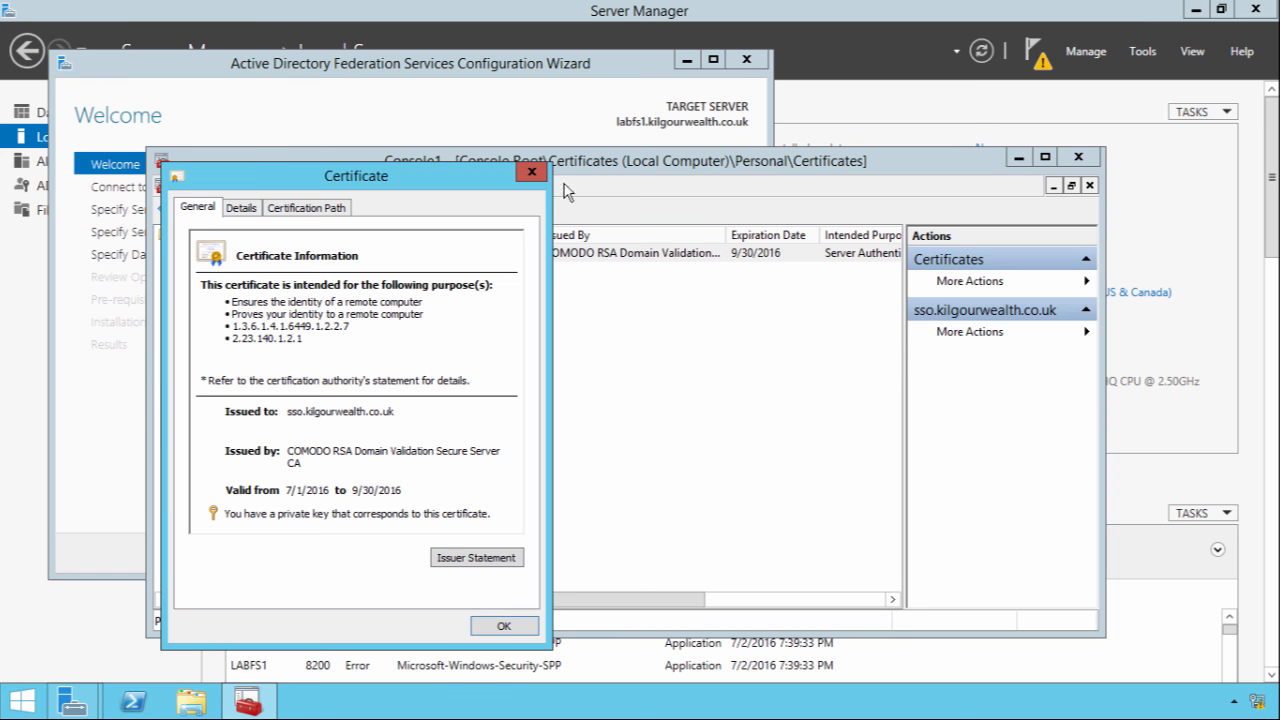
pyautogui.click(530, 174)
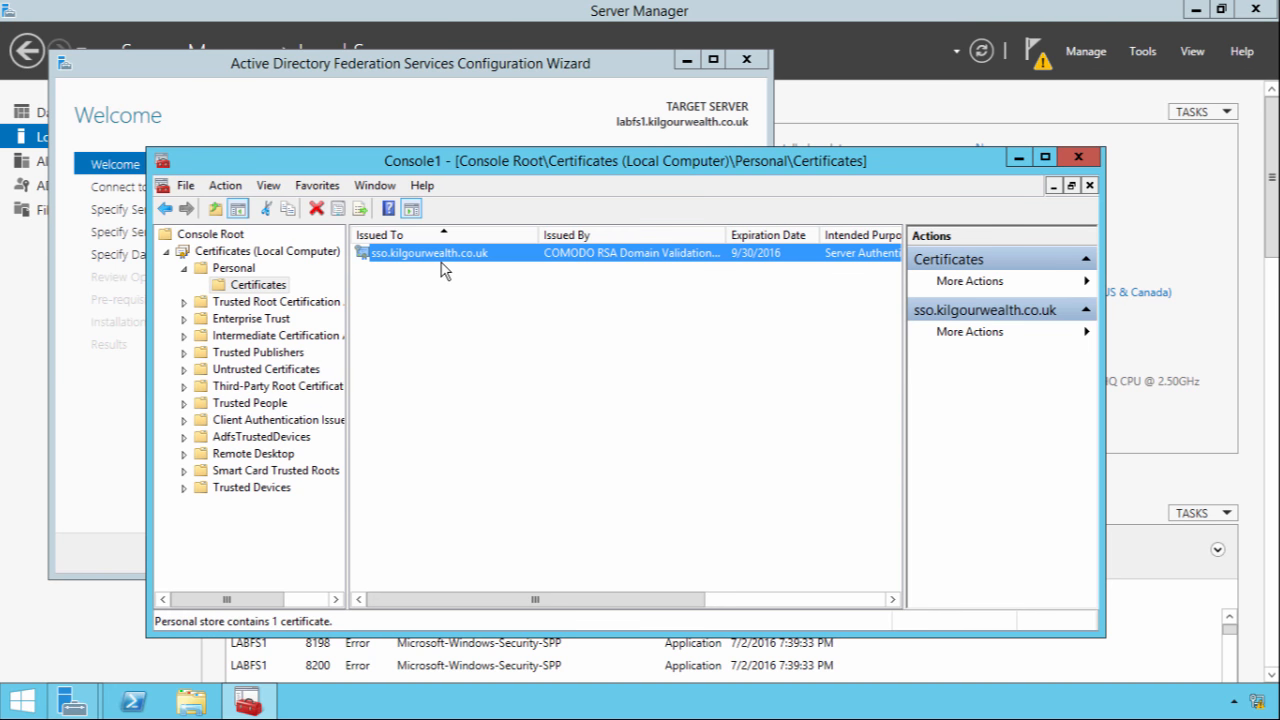
# Close the certificates console unsaved, then create a new farm's first server as the current Administrator
pyautogui.click(490, 133)
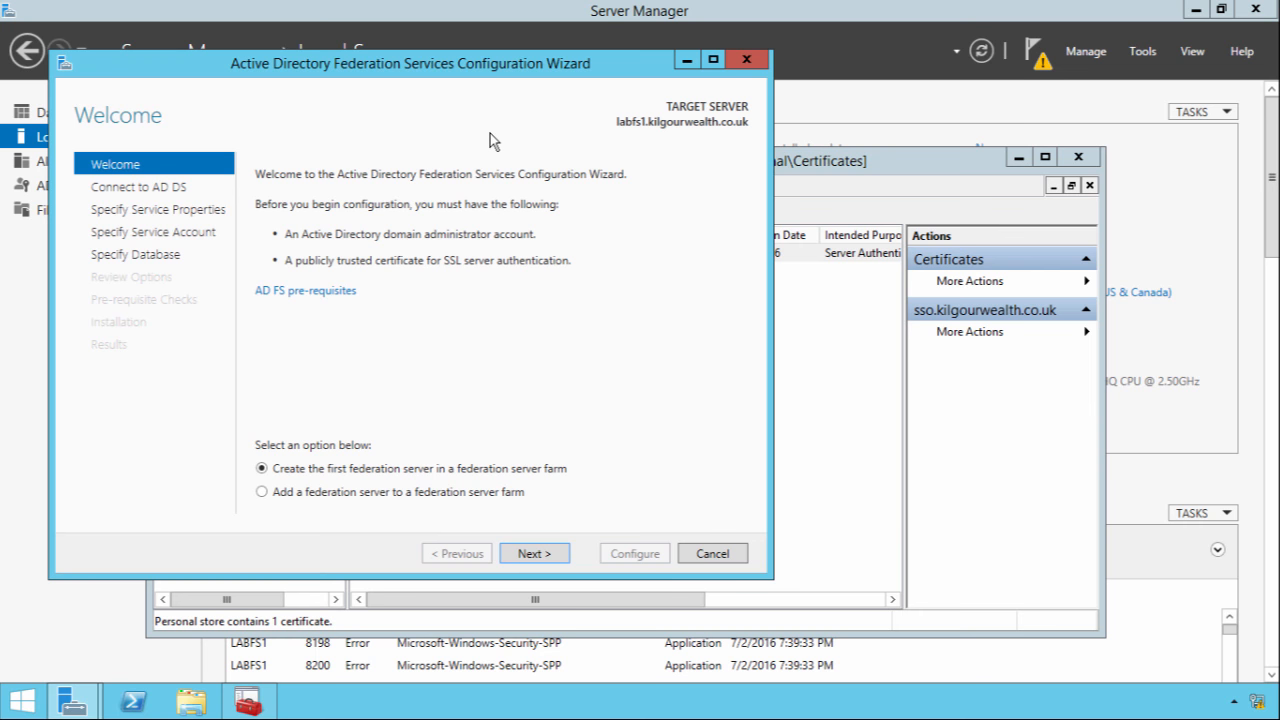
pyautogui.click(1070, 160)
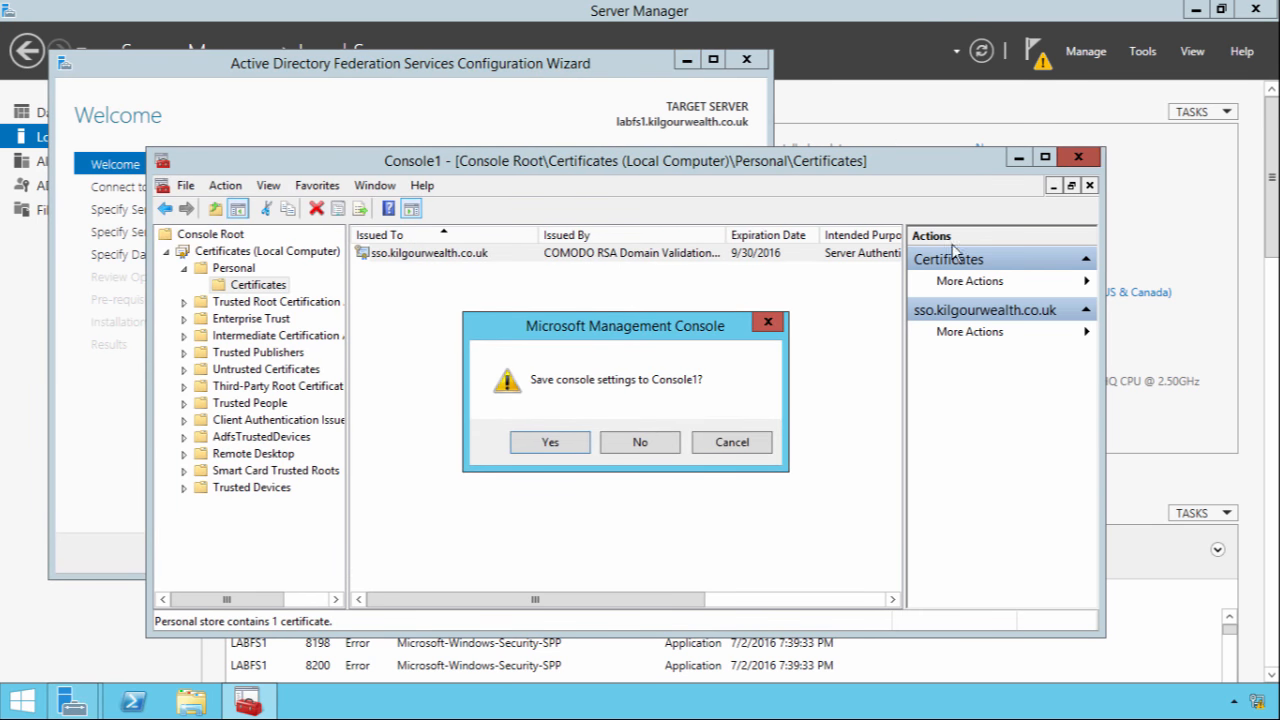
pyautogui.click(634, 449)
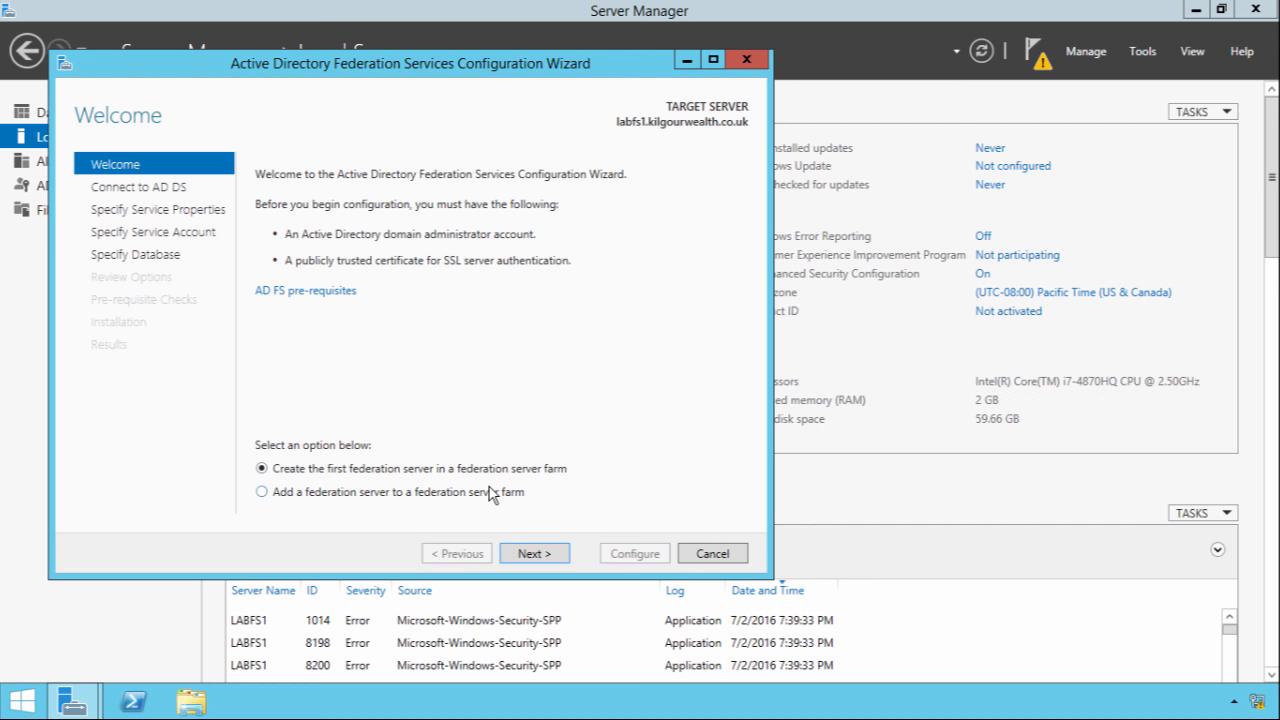
pyautogui.click(542, 555)
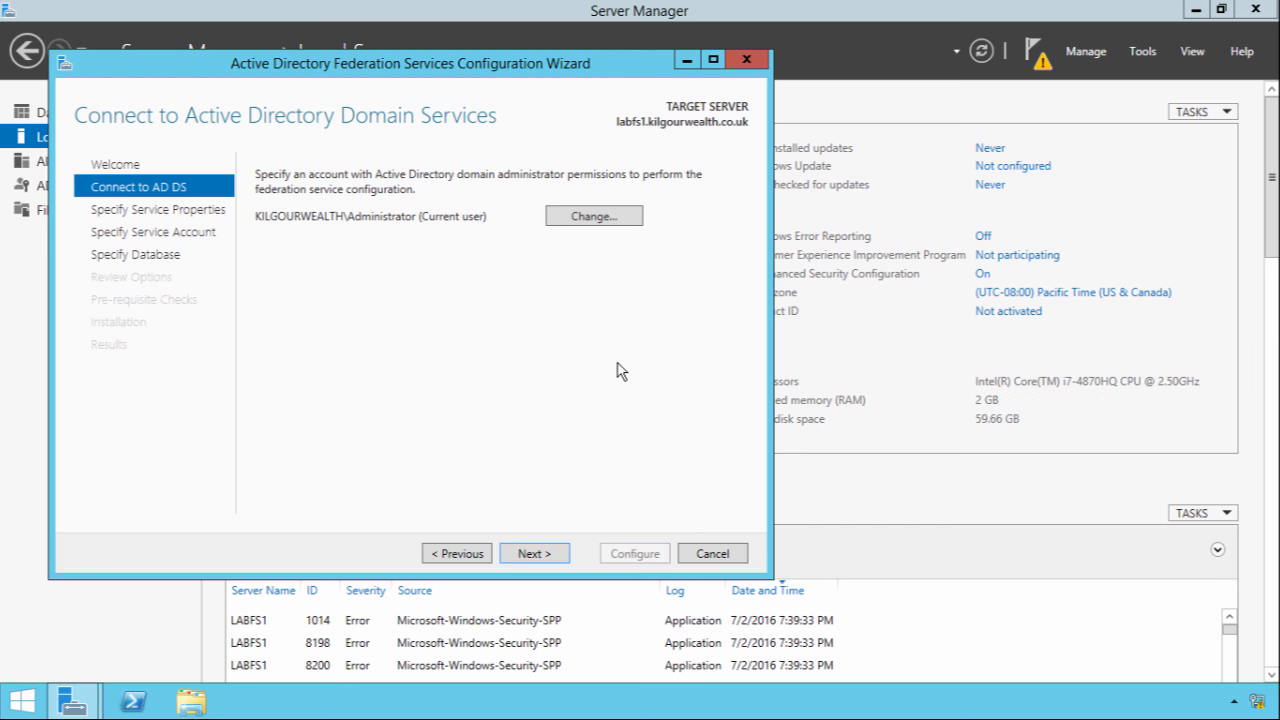
pyautogui.click(521, 556)
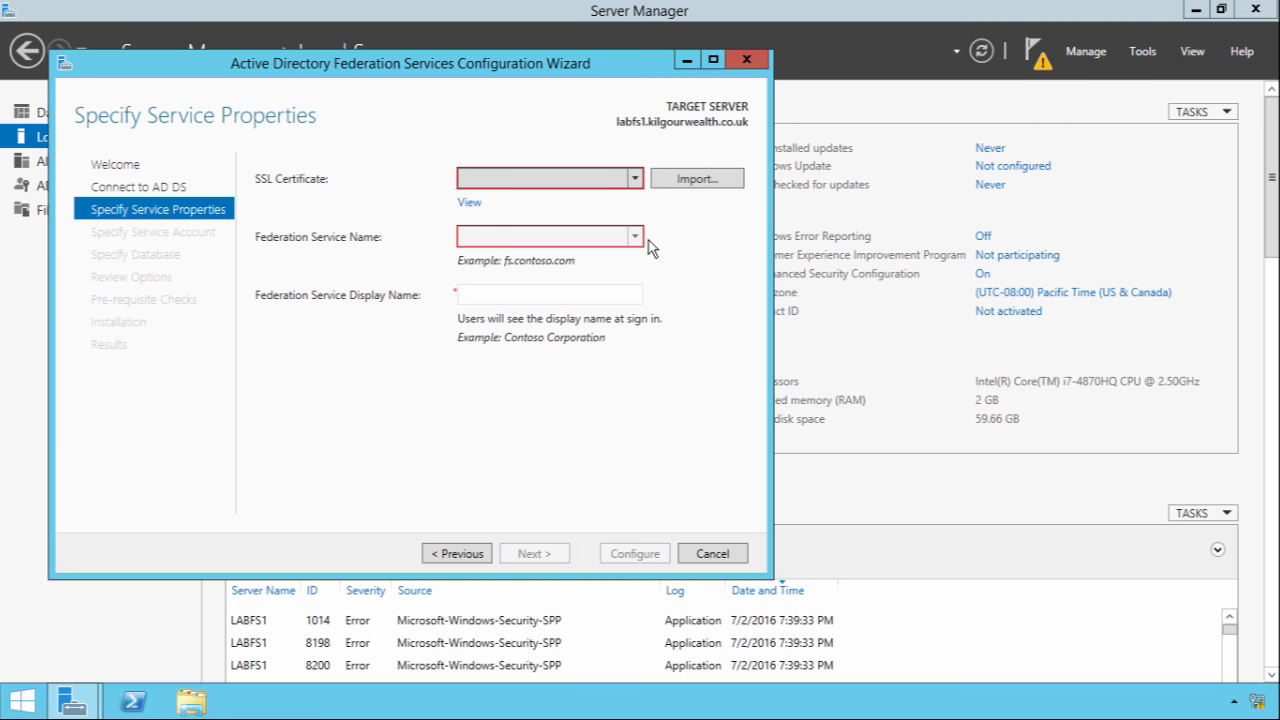
# Select the sso.kilgourwealth.co.uk SSL certificate and set the display name 'Lab FS'
pyautogui.click(638, 180)
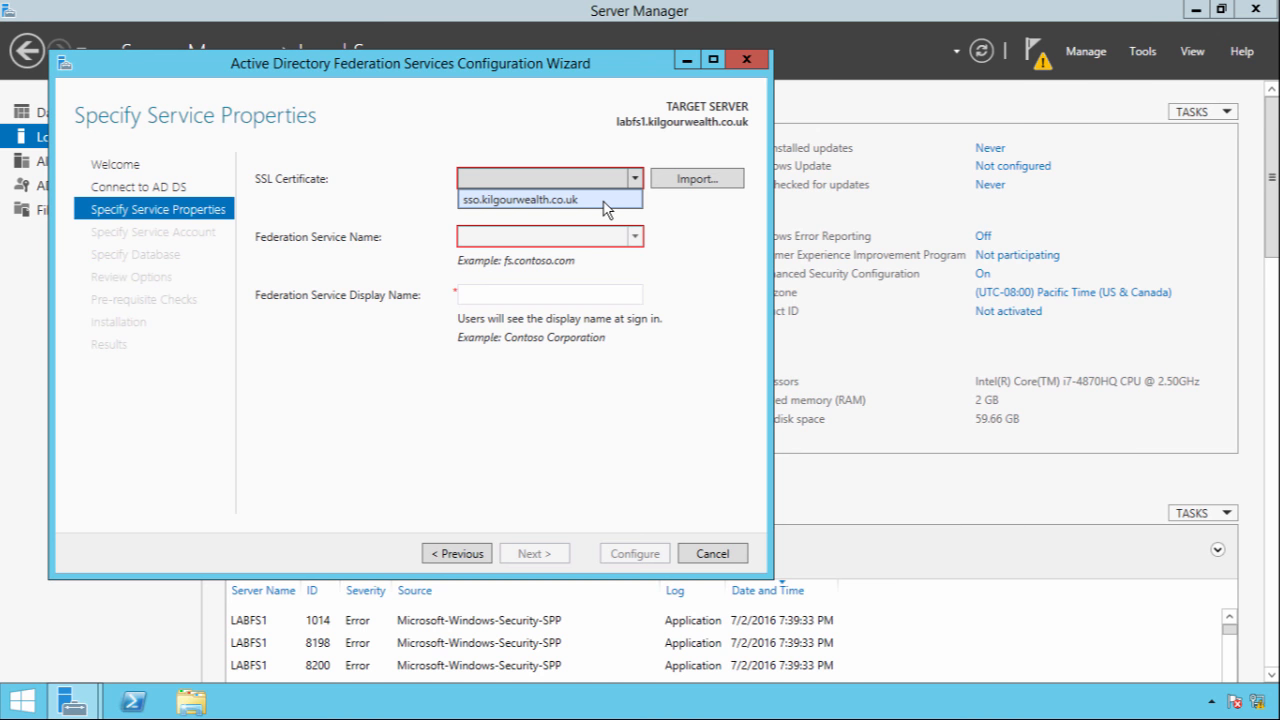
pyautogui.click(604, 201)
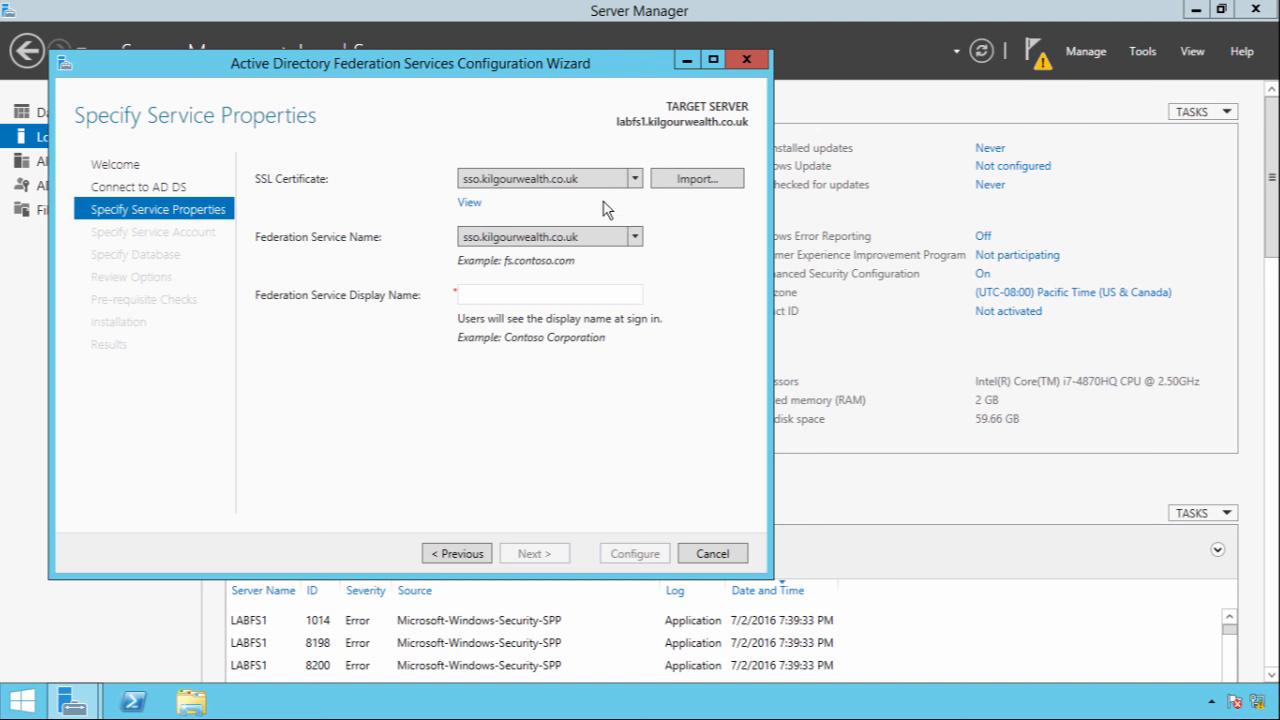
pyautogui.click(519, 295)
pyautogui.write('L')
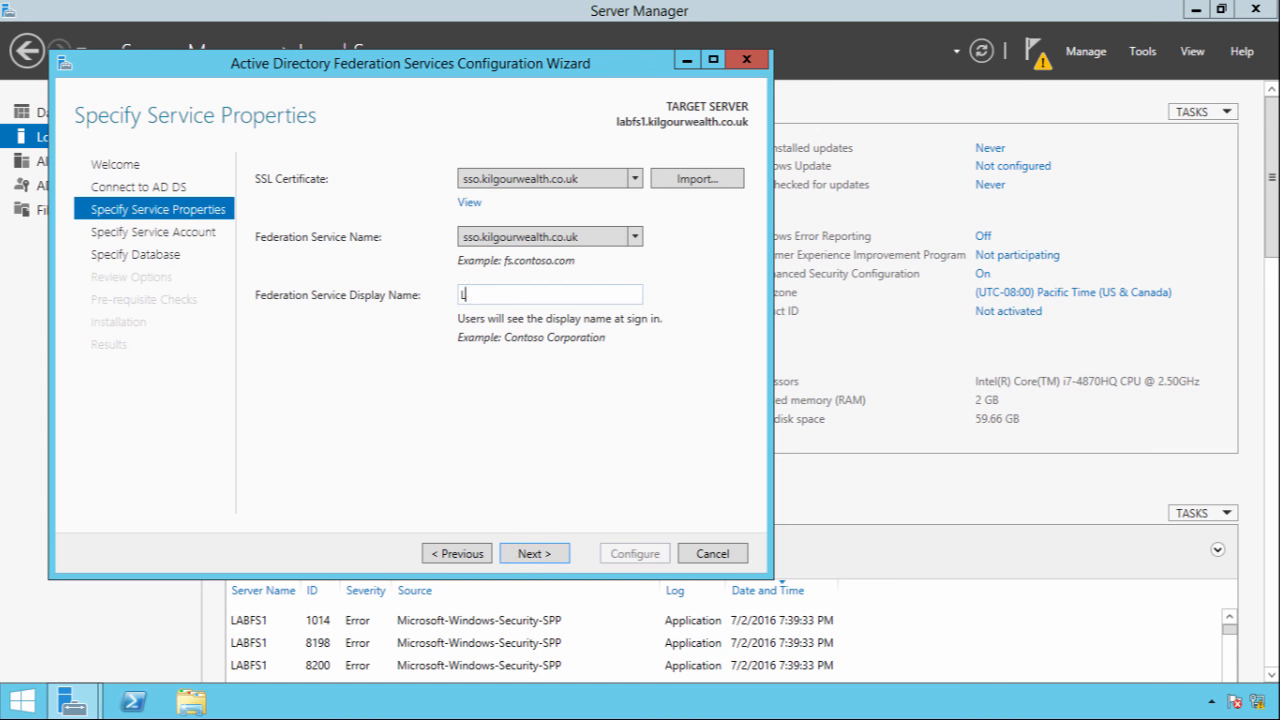
pyautogui.write('ab FS')
pyautogui.click(525, 555)
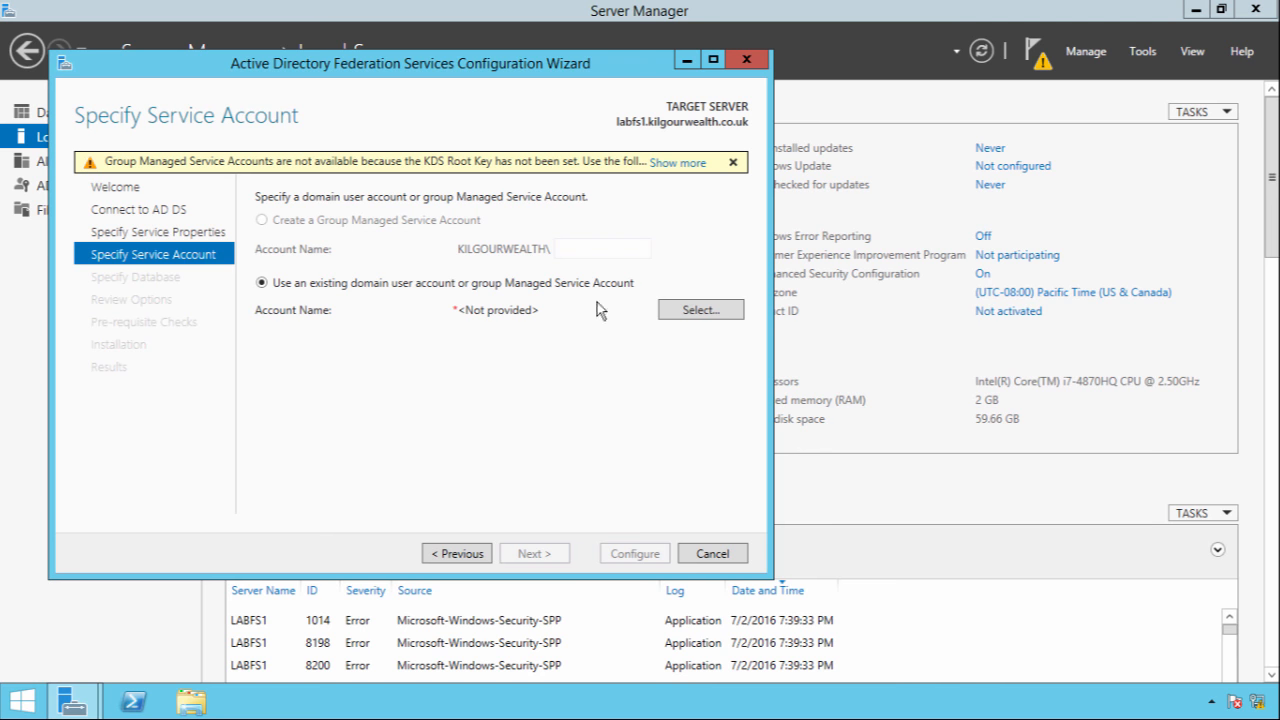
# Set the adfsservice domain account as the AD FS service account and enter its password
pyautogui.click(700, 311)
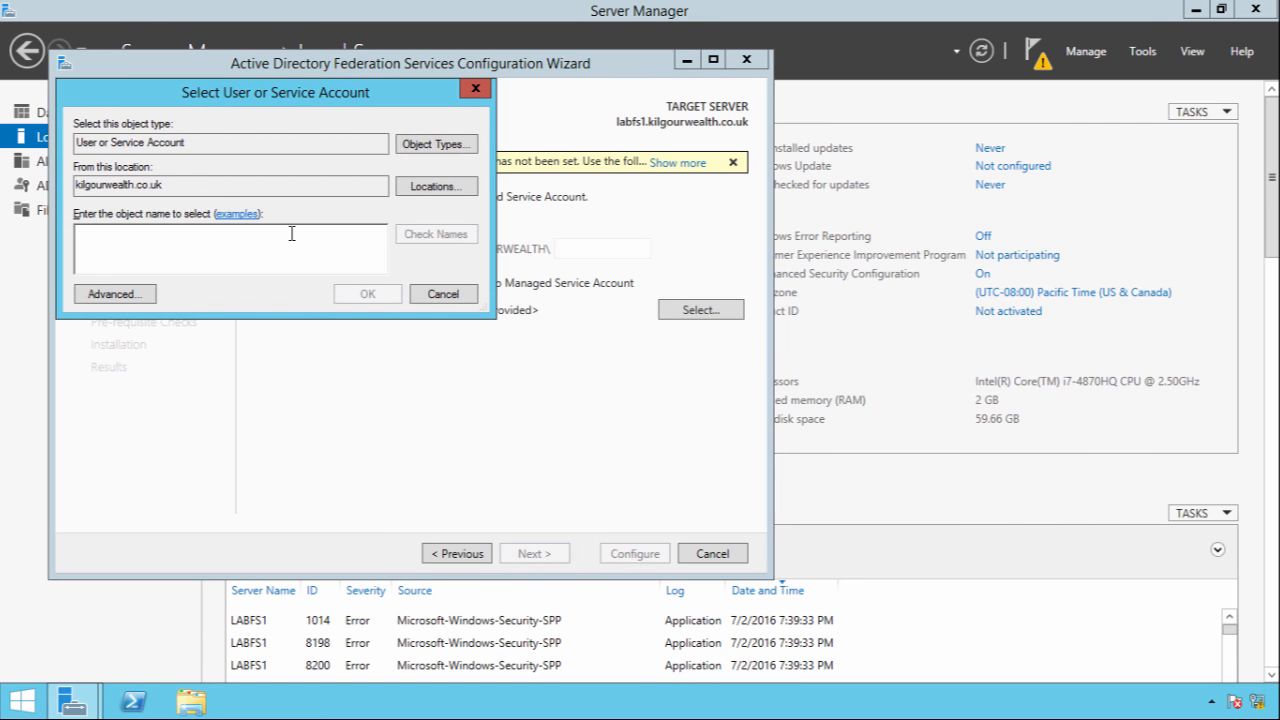
pyautogui.write('adfsservice')
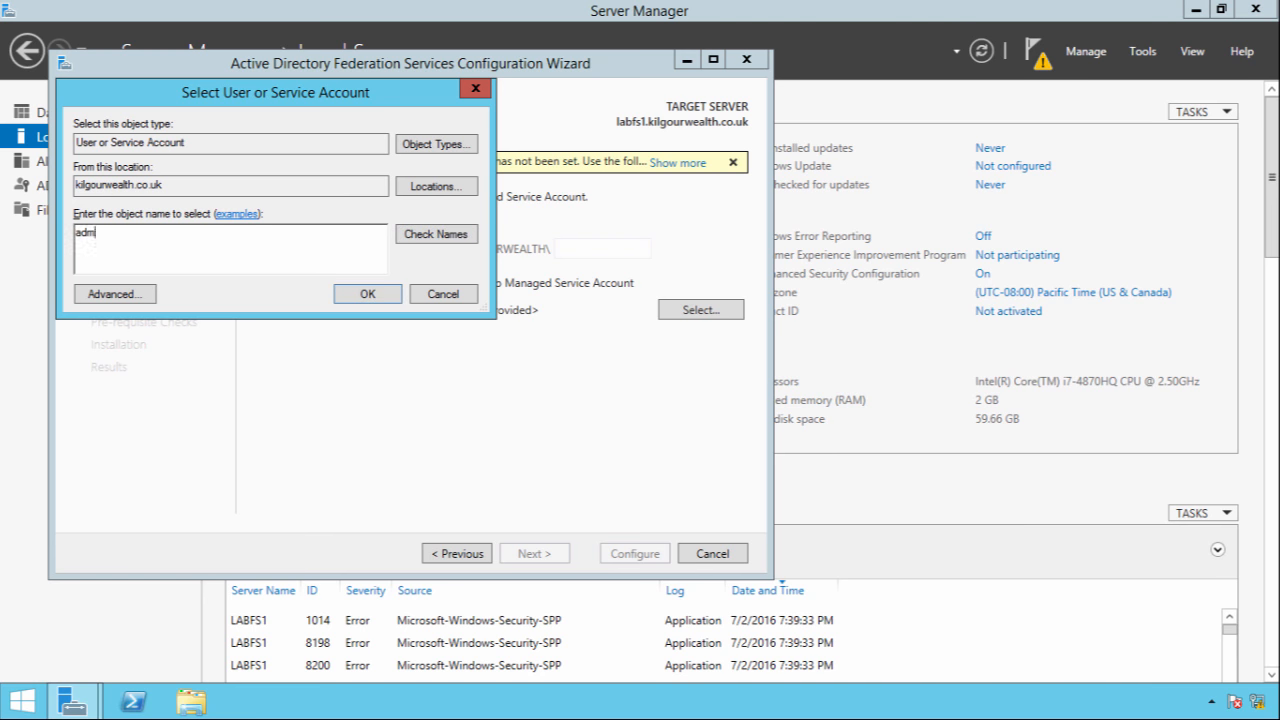
pyautogui.press('Return')
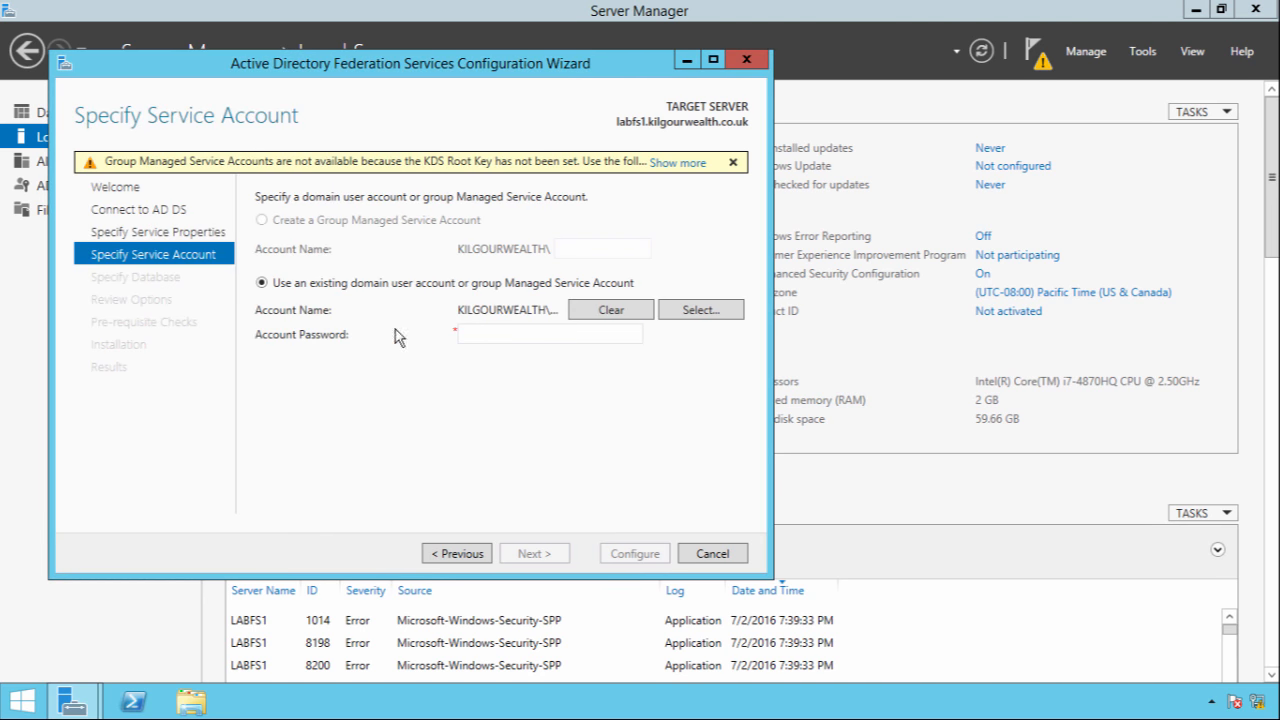
pyautogui.click(480, 334)
pyautogui.write('P')
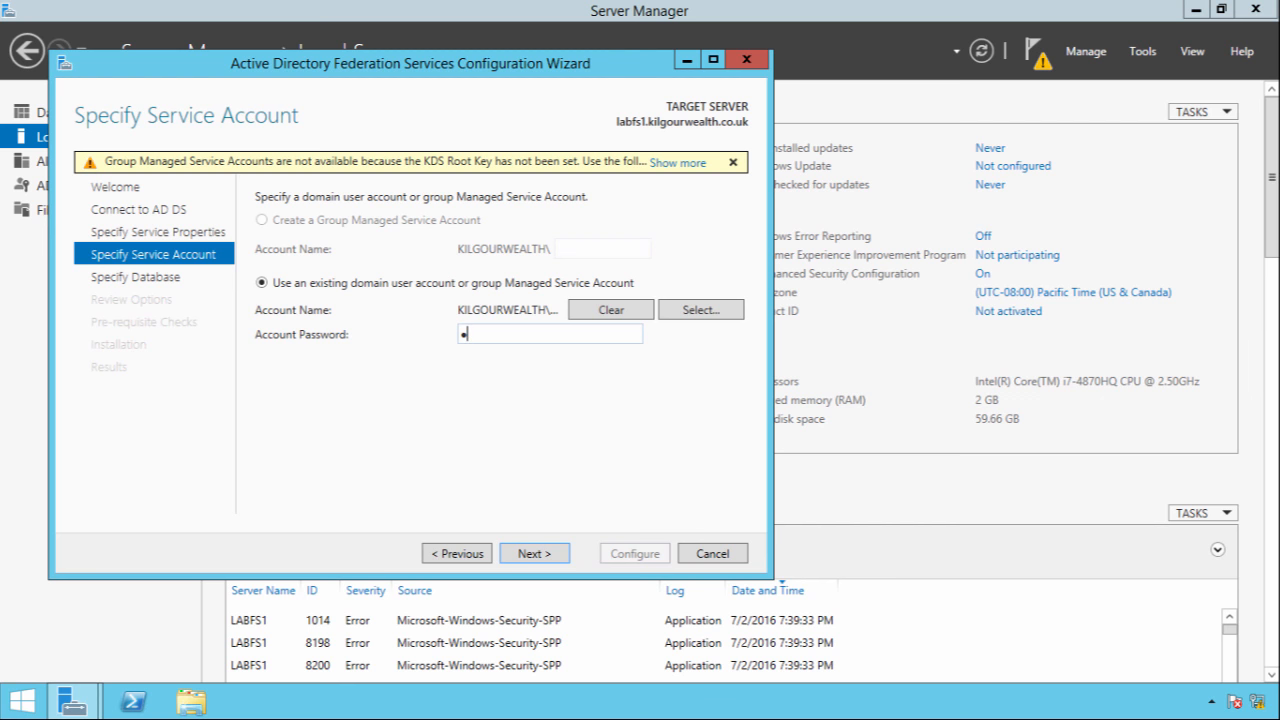
pyautogui.write('assword1')
pyautogui.press('Return')
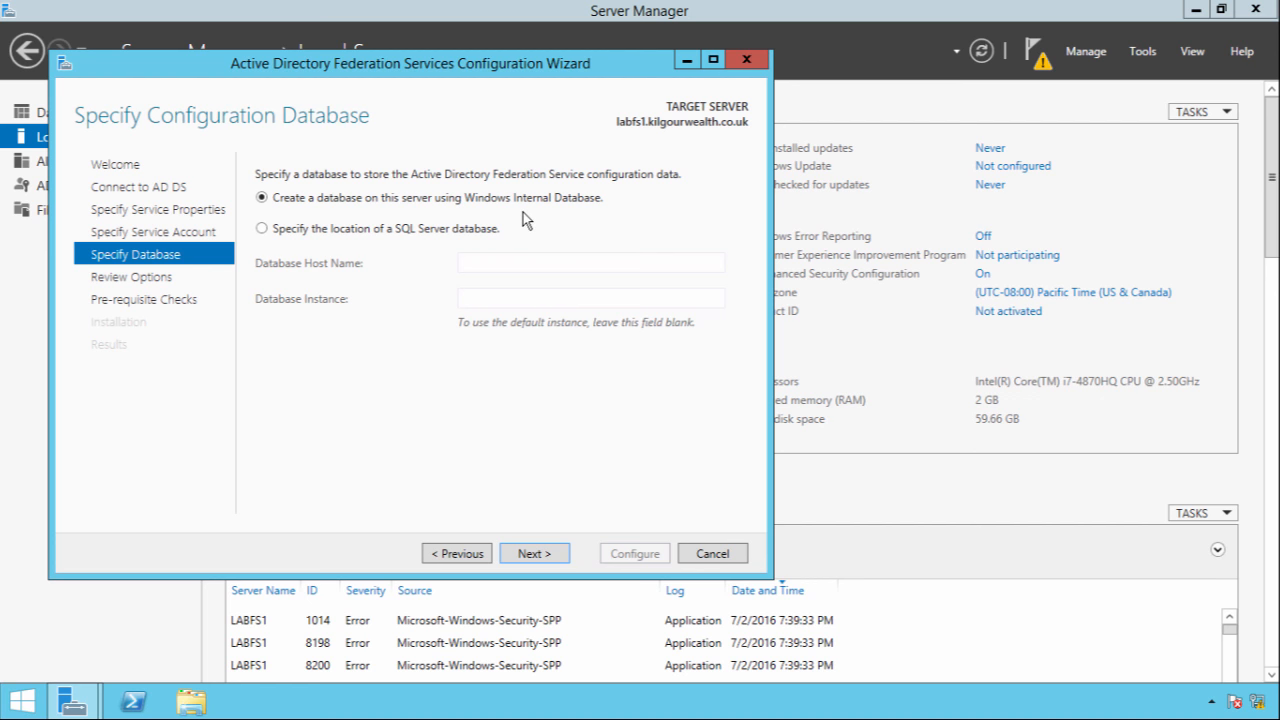
# Keep the Windows Internal Database, allow overwriting existing AD FS data, and run Configure
pyautogui.click(535, 553)
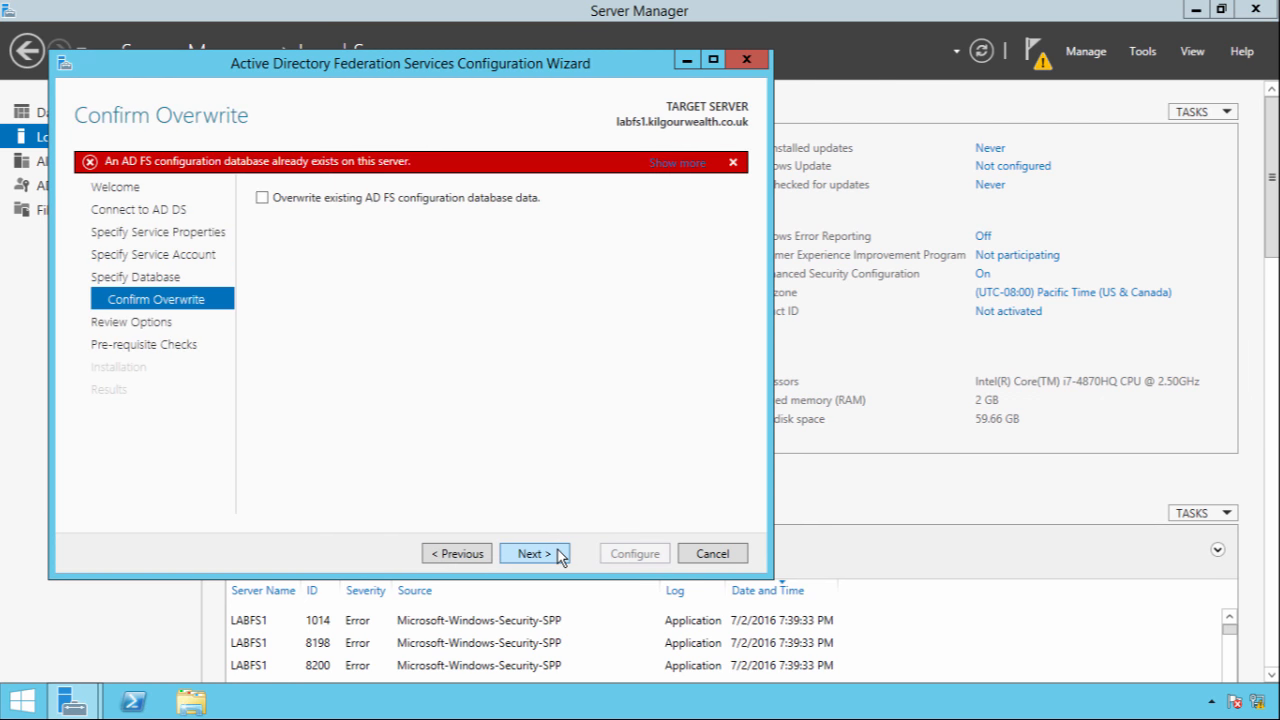
pyautogui.click(291, 206)
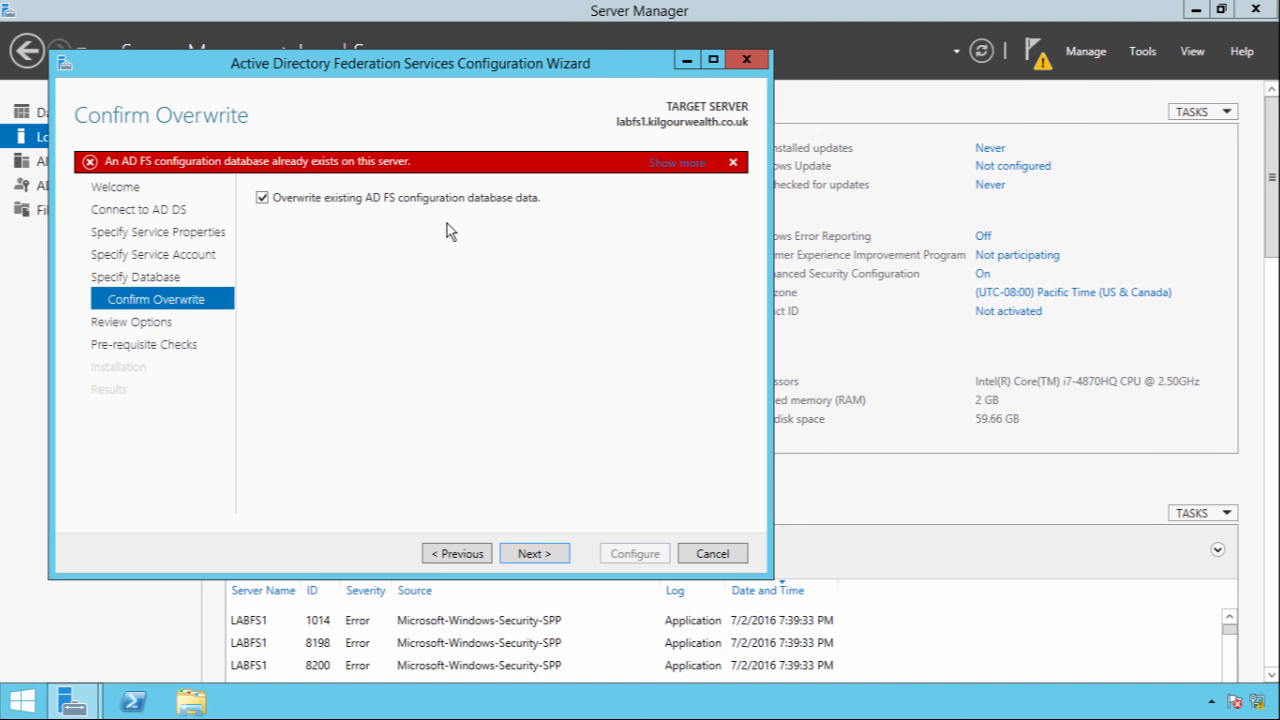
pyautogui.click(529, 555)
pyautogui.click(538, 556)
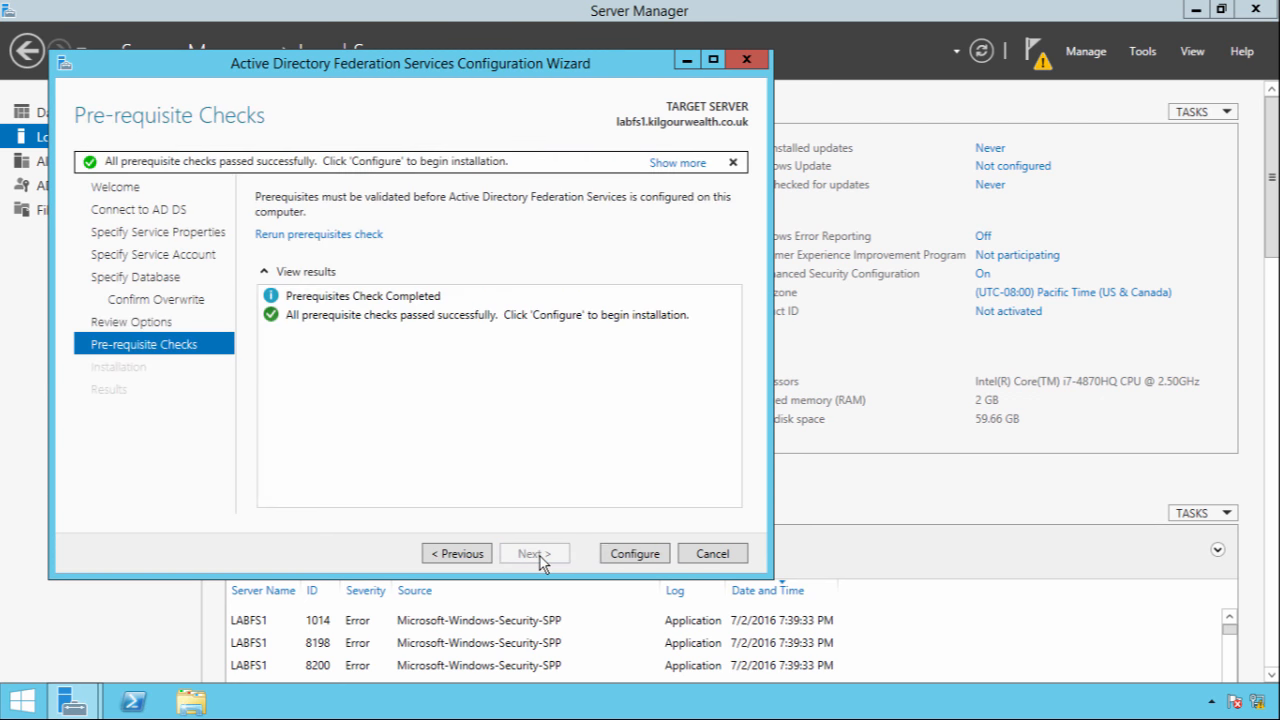
pyautogui.click(616, 555)
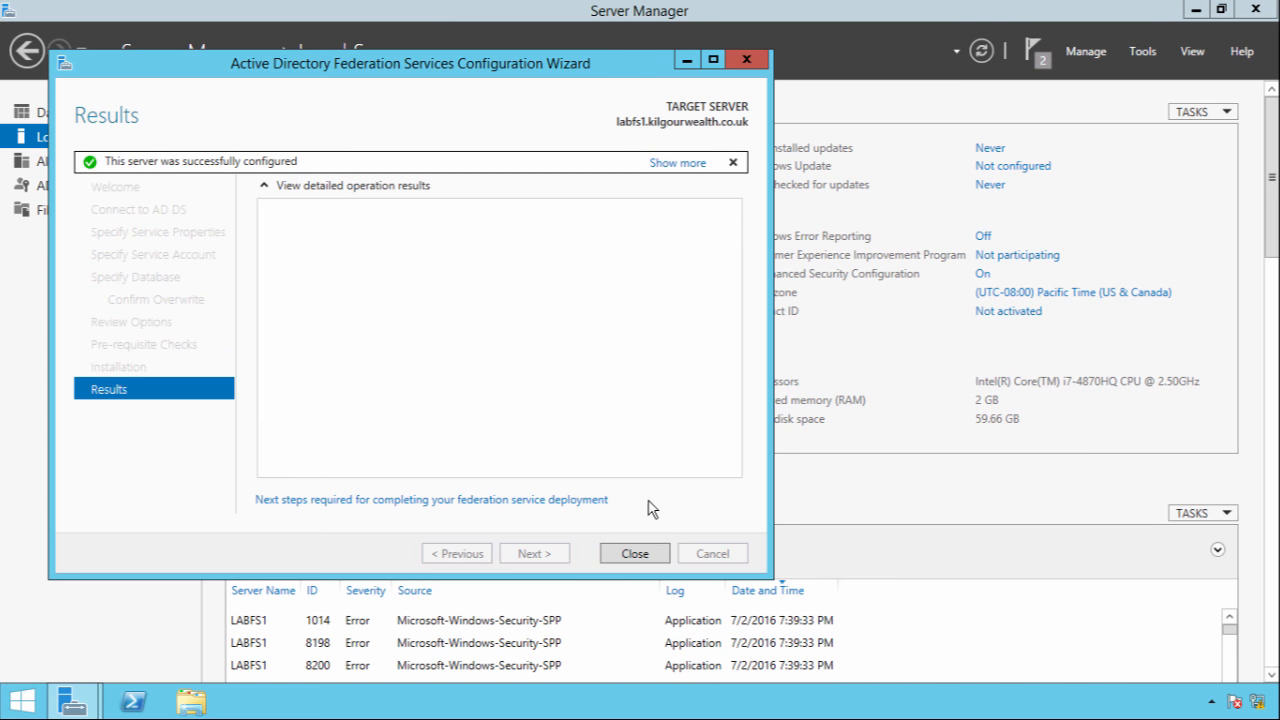
# Close the wizard, launch AD FS Management from Apps, maximize it and expand Service
pyautogui.click(636, 554)
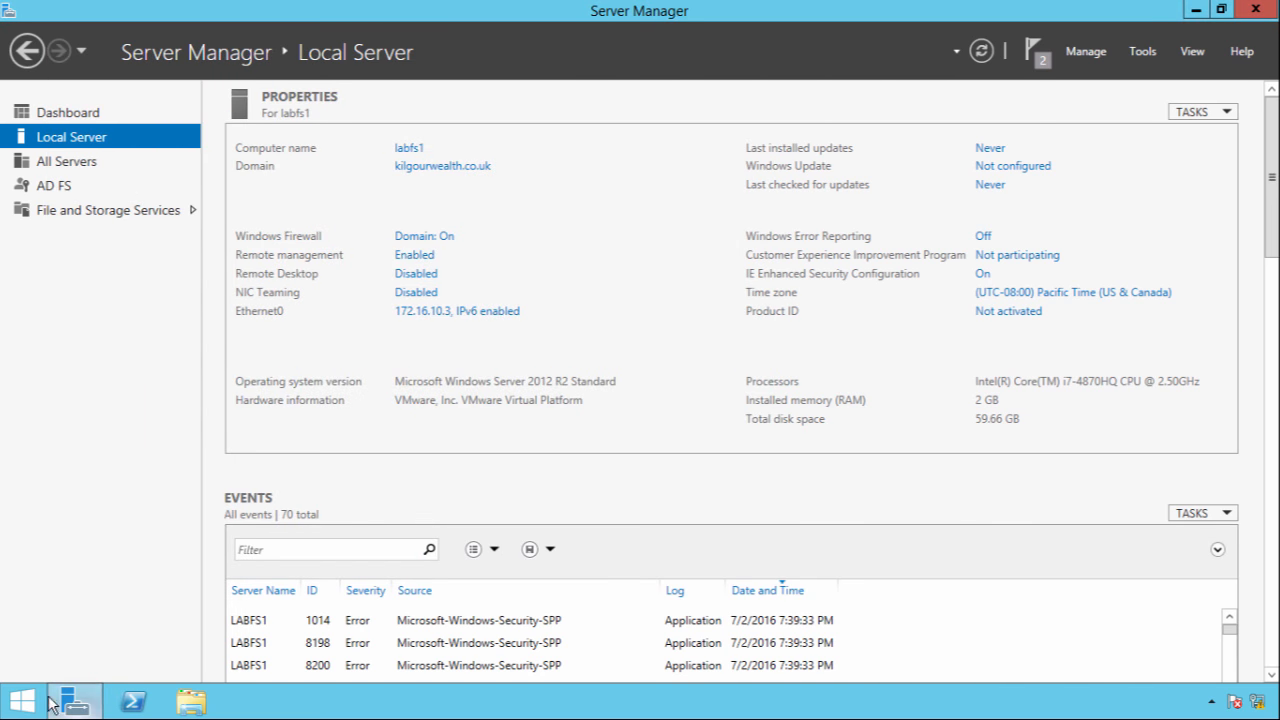
pyautogui.click(22, 700)
pyautogui.click(123, 672)
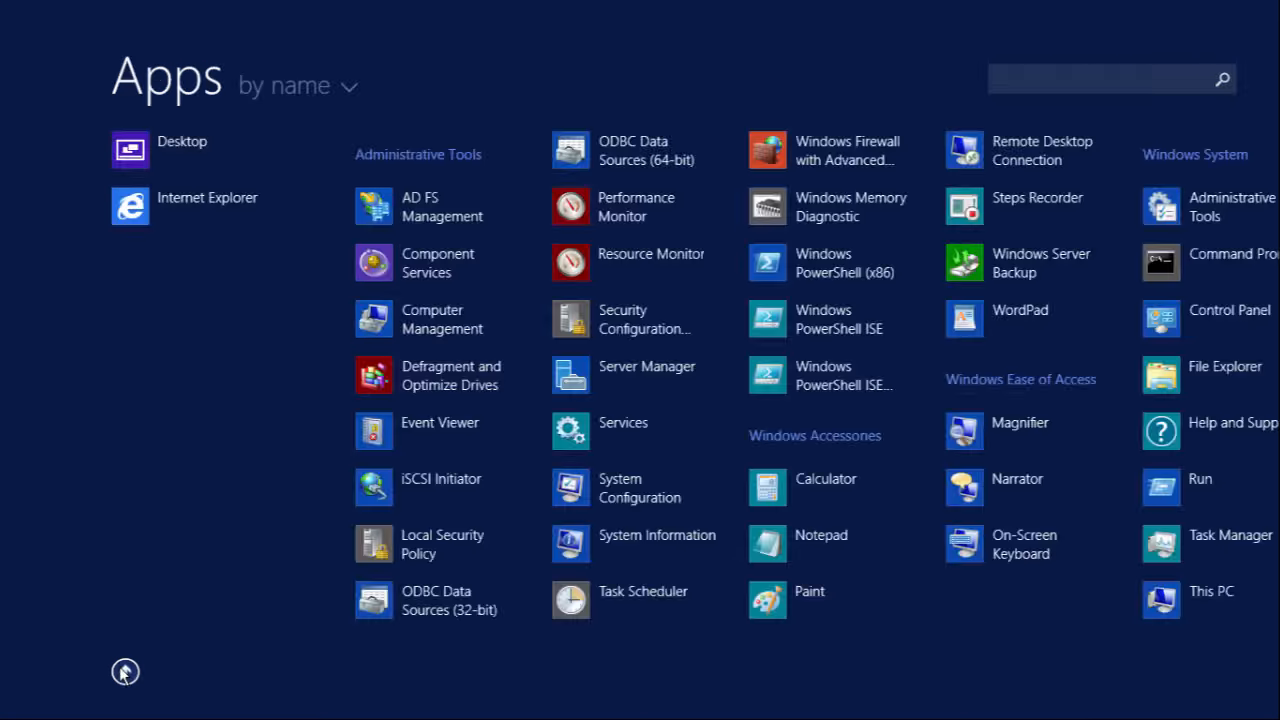
pyautogui.click(473, 222)
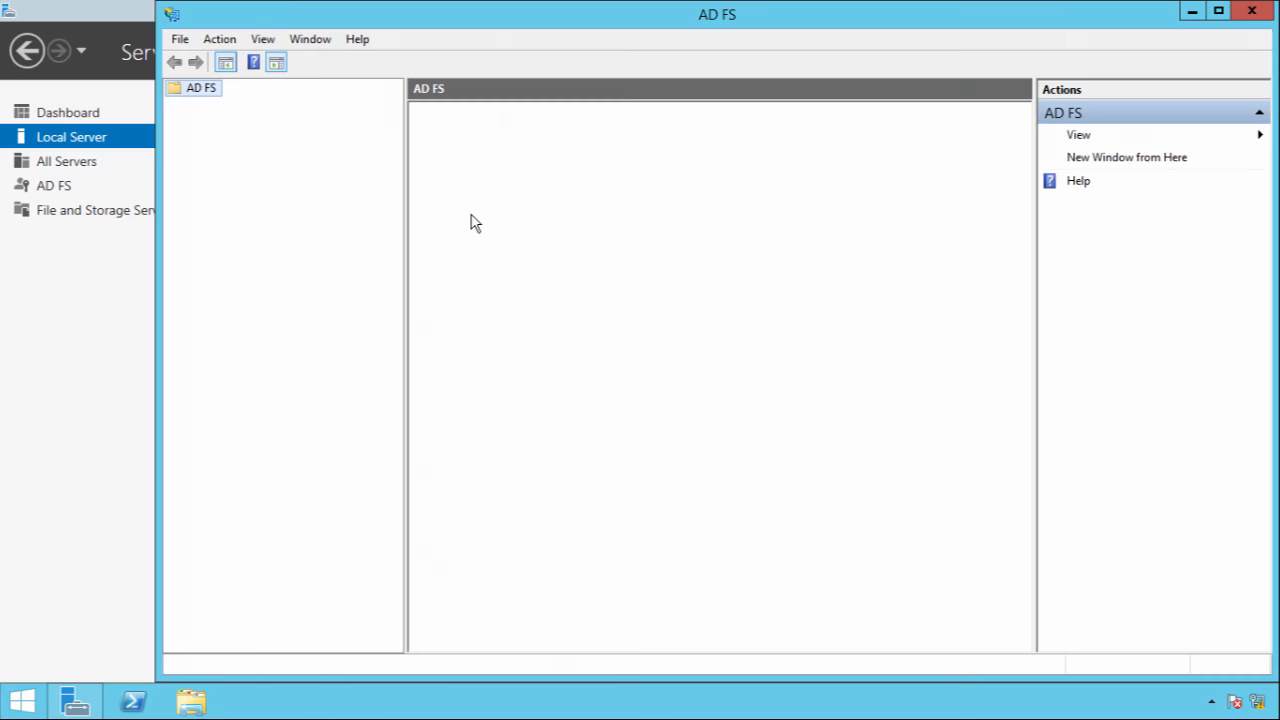
pyautogui.doubleClick(473, 28)
pyautogui.doubleClick(60, 100)
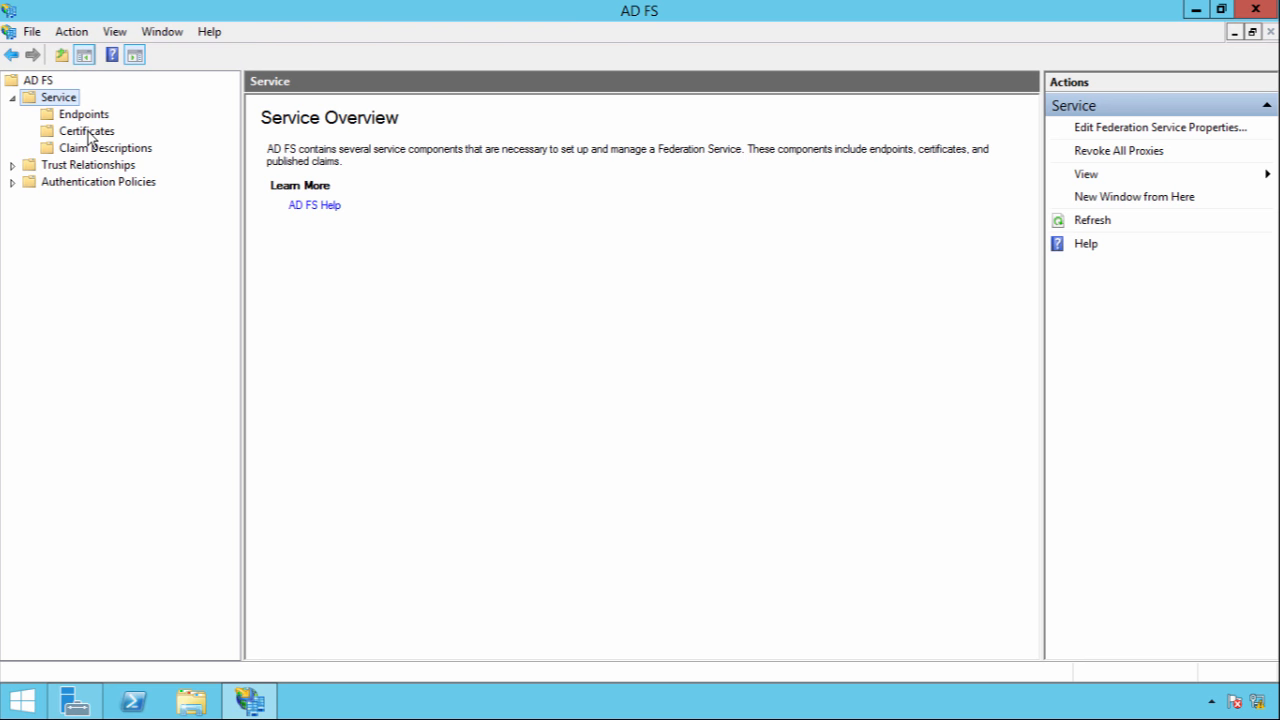
# List the AD FS certificates and start assigning the SSO certificate for service communications
pyautogui.click(88, 134)
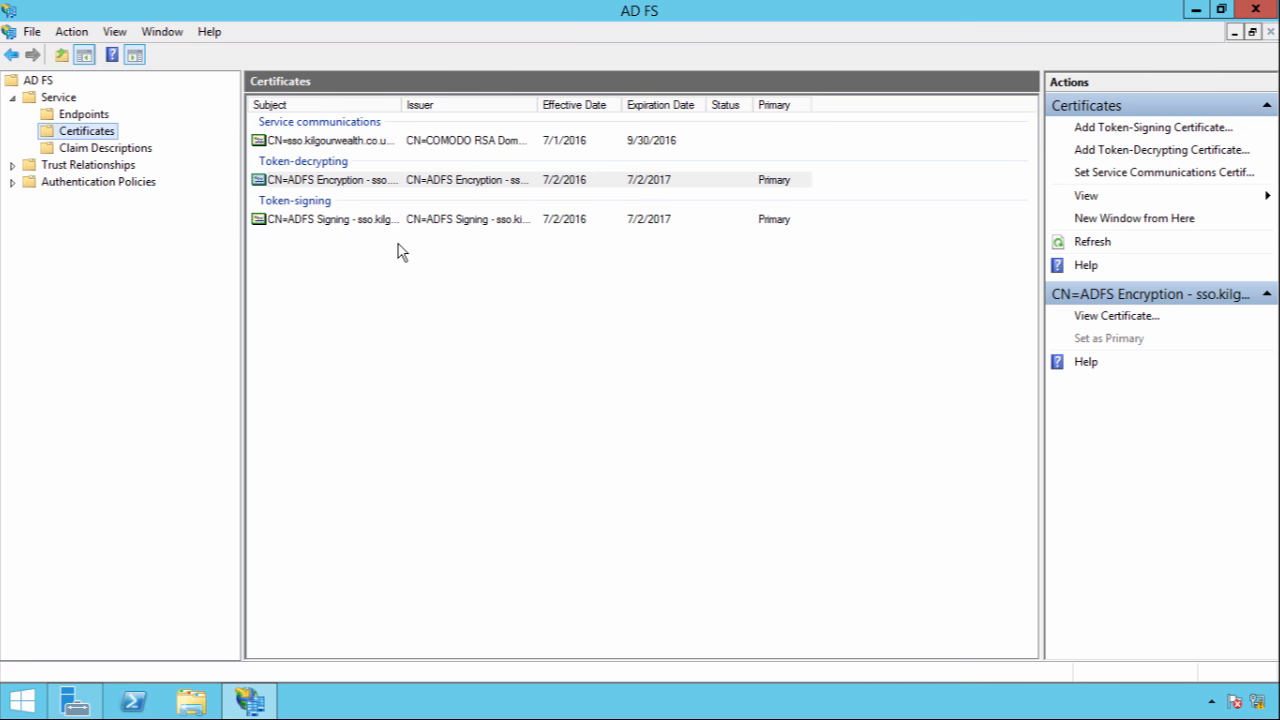
pyautogui.click(459, 146)
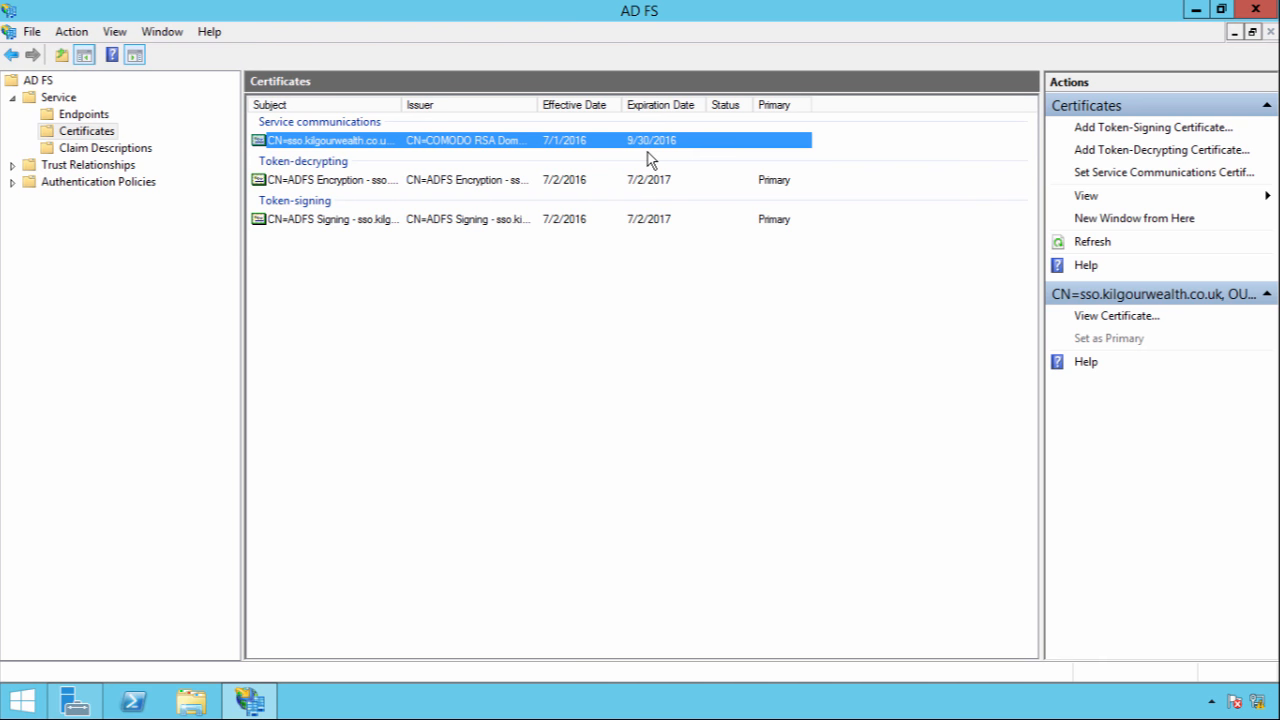
pyautogui.click(1130, 178)
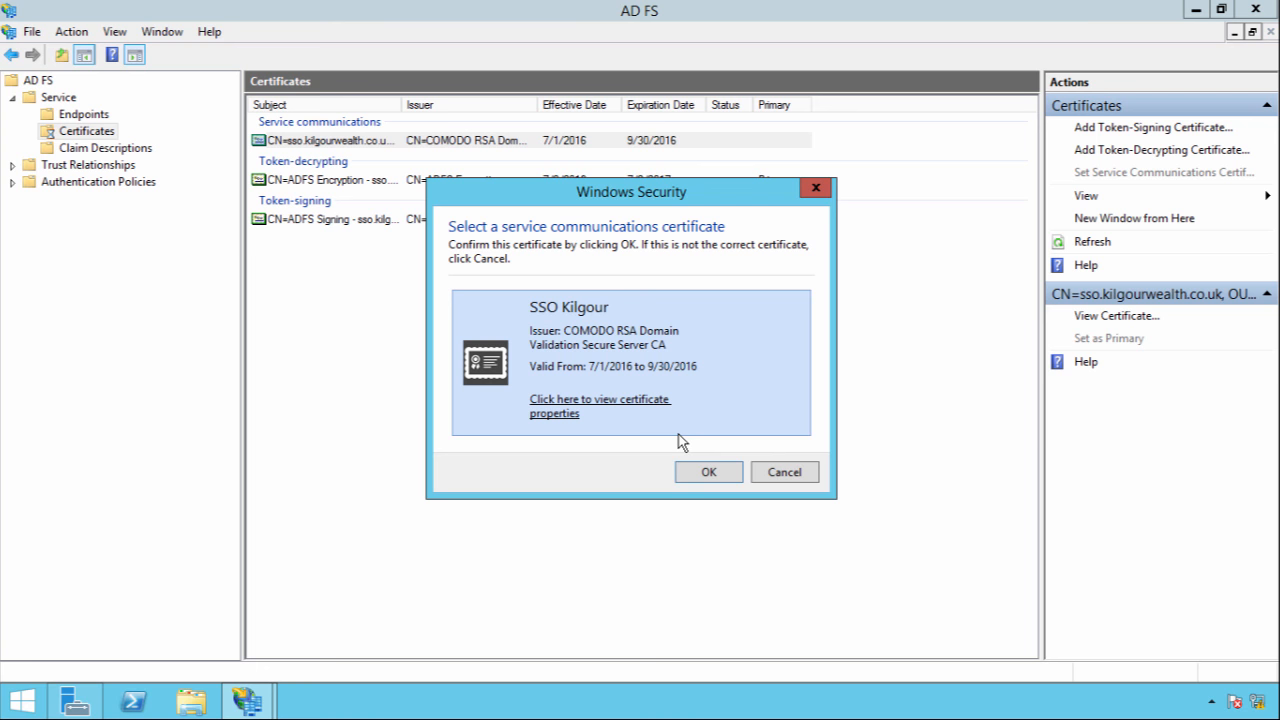
# Cancel the SSO certificate confirmation, then close AD FS Management and Server Manager
pyautogui.click(785, 472)
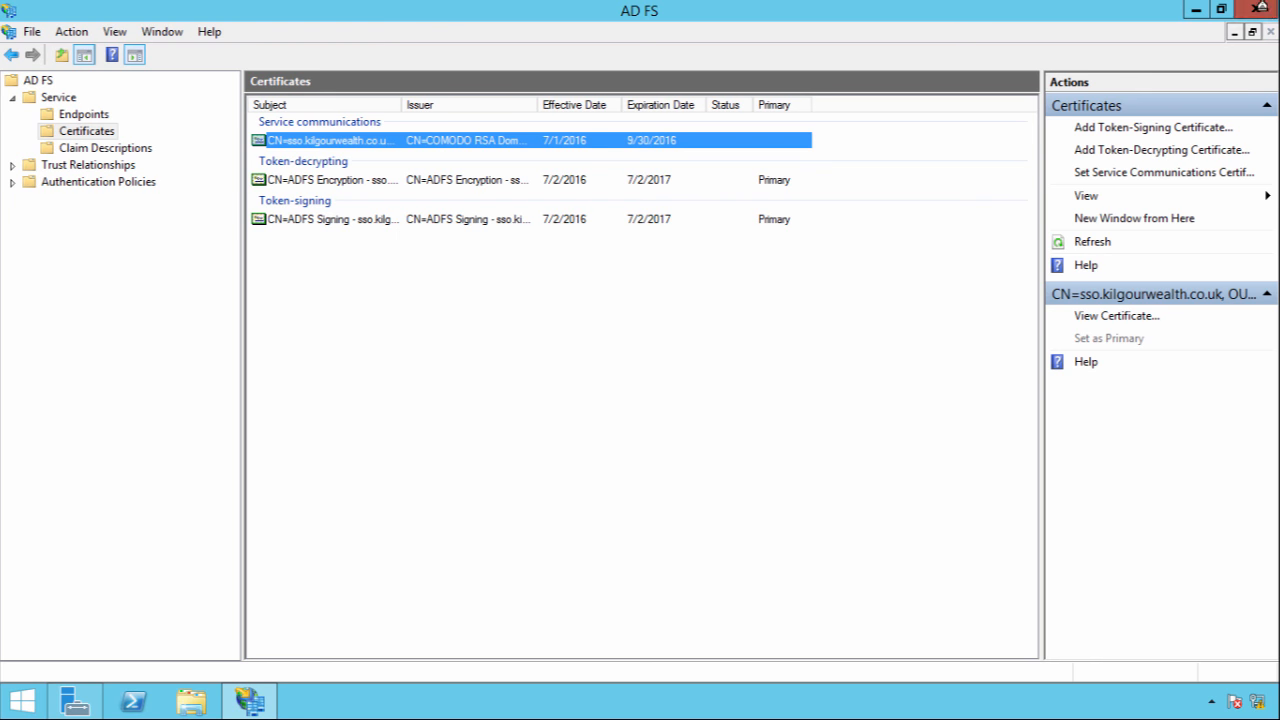
pyautogui.click(1256, 10)
pyautogui.click(1265, 9)
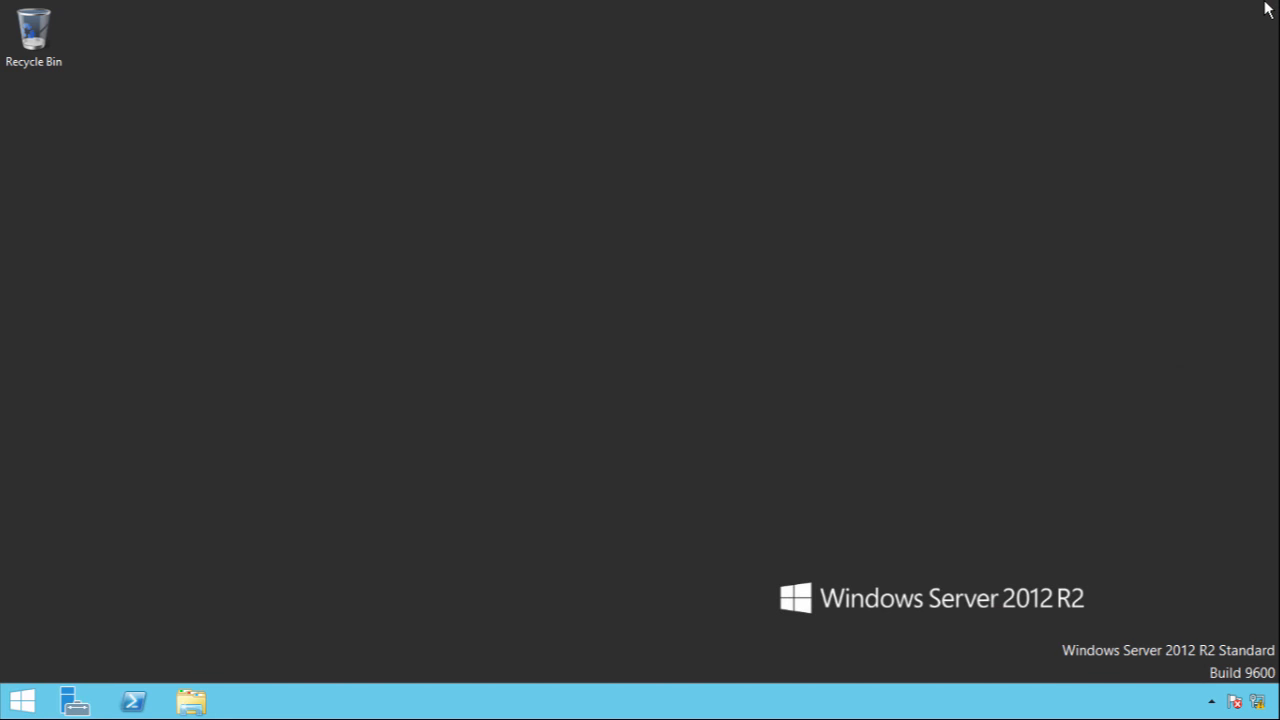